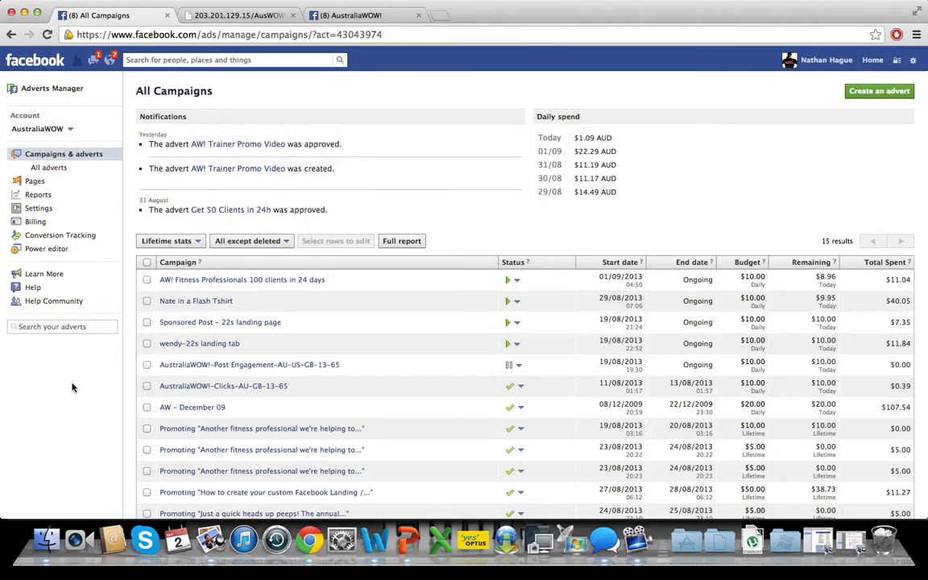
- Review the posts on the AustraliaWOW! page, including the text of the "Get 100 Personal Training Clients in 24 Days" post
click(336, 17)
scroll(32, 302, up, 8)
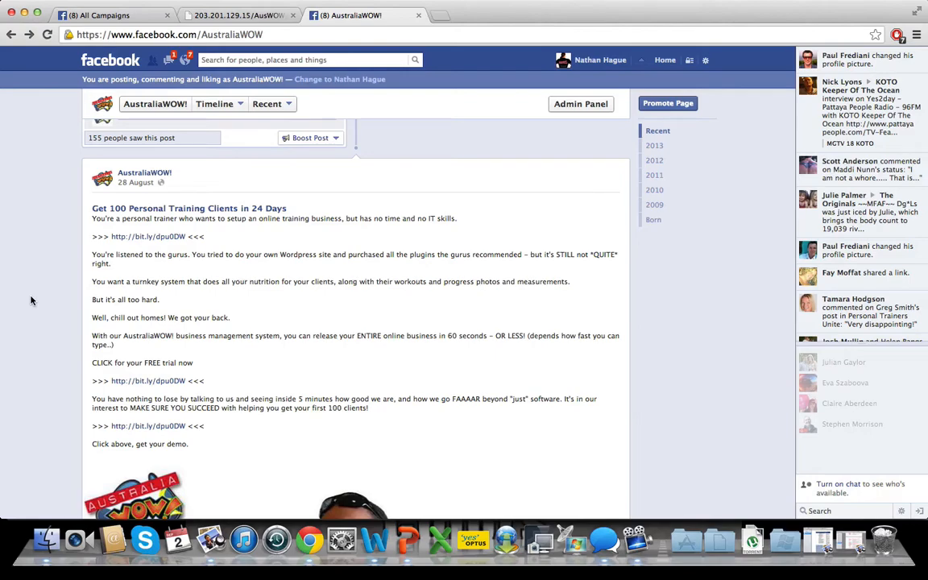
scroll(31, 301, up, 20)
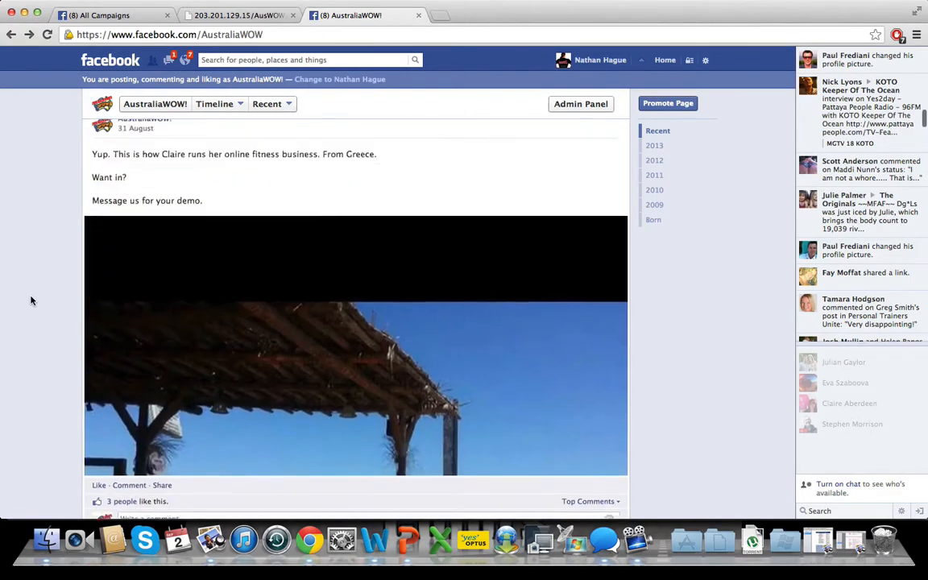
scroll(31, 301, up, 8)
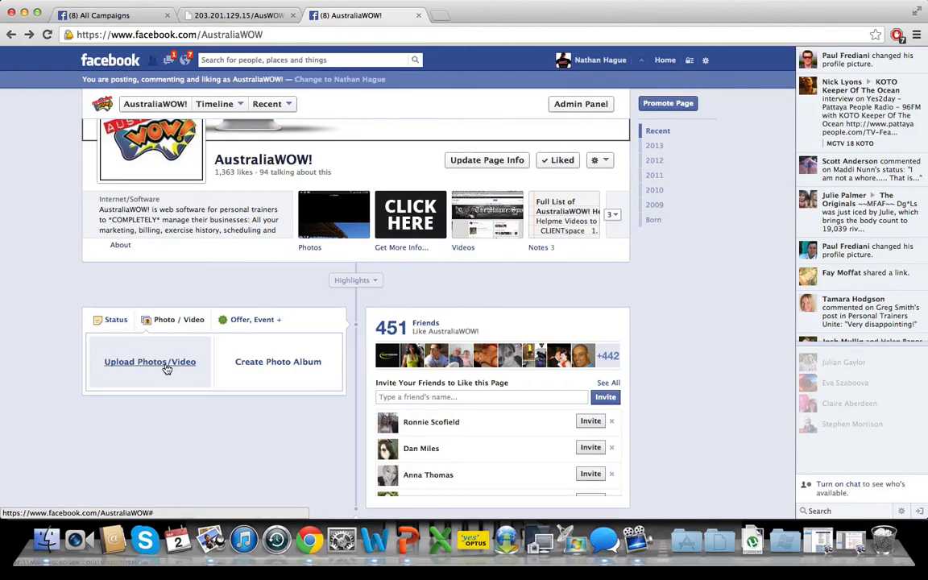
scroll(54, 313, down, 5)
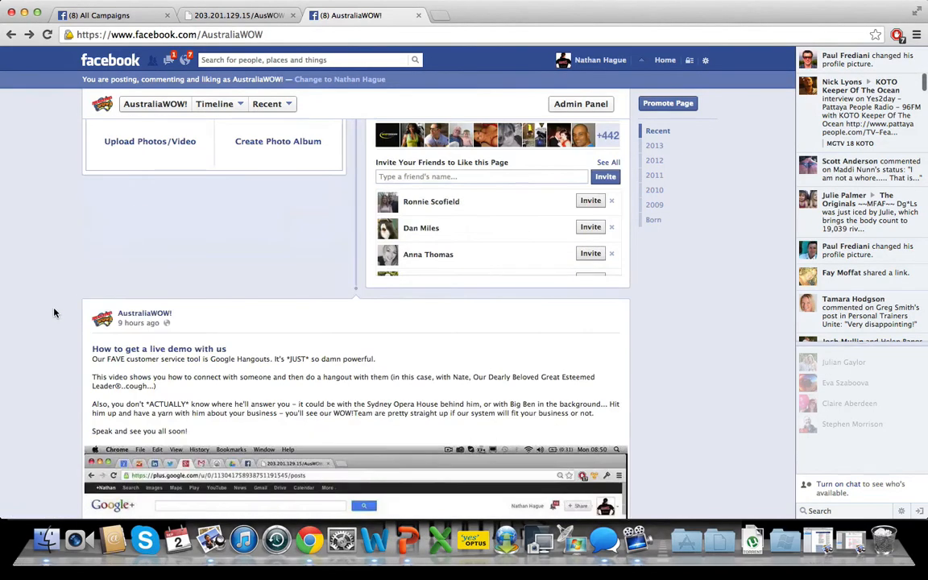
scroll(54, 312, down, 20)
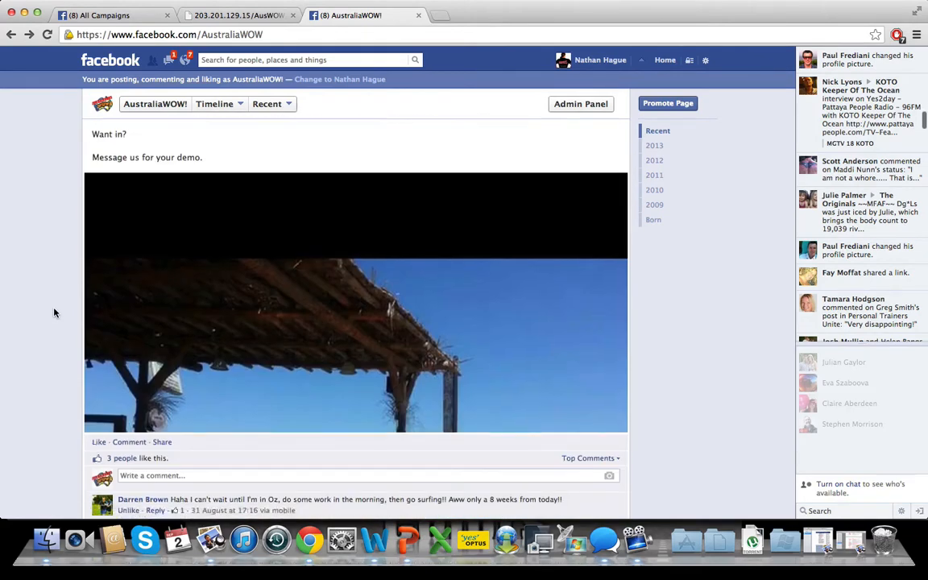
scroll(54, 313, down, 10)
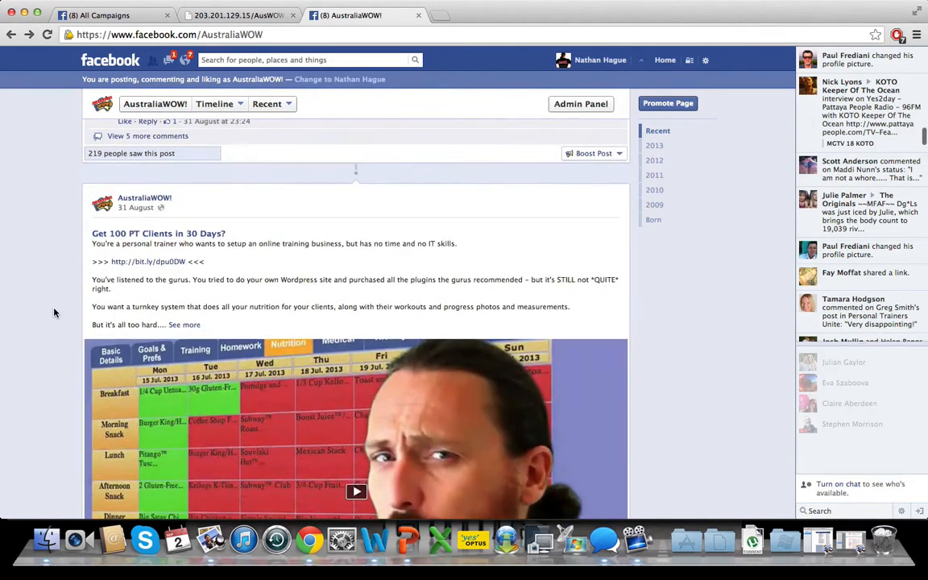
scroll(54, 312, down, 1)
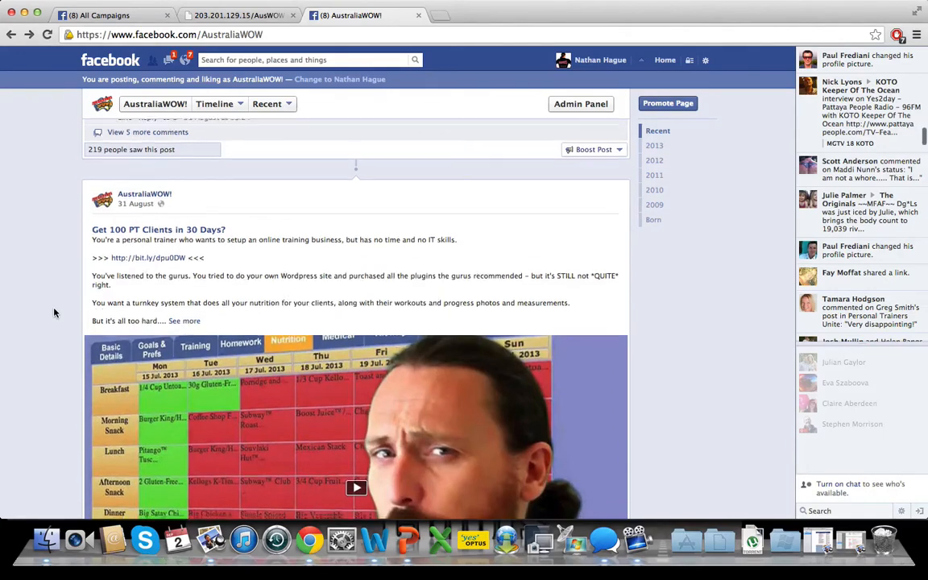
scroll(38, 321, down, 20)
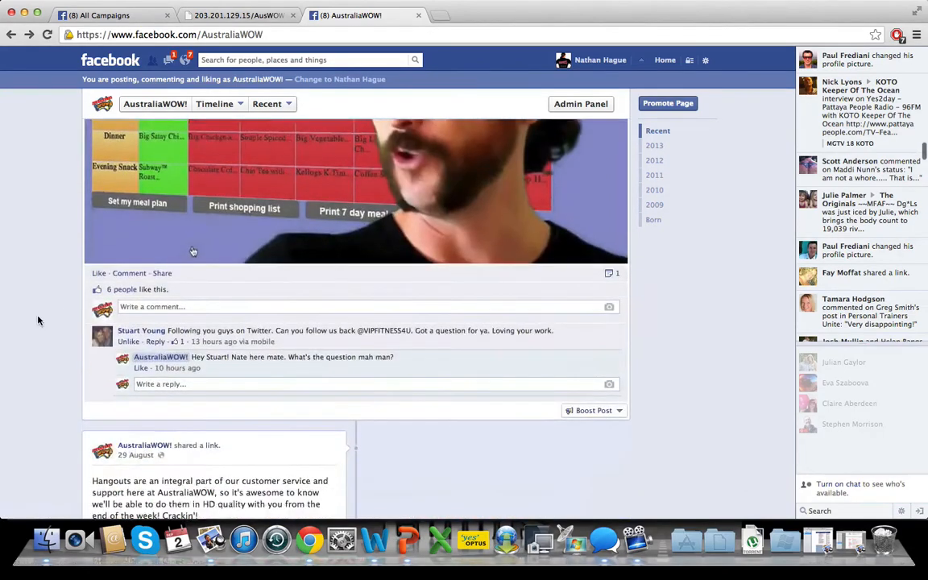
scroll(38, 321, up, 3)
scroll(38, 321, up, 5)
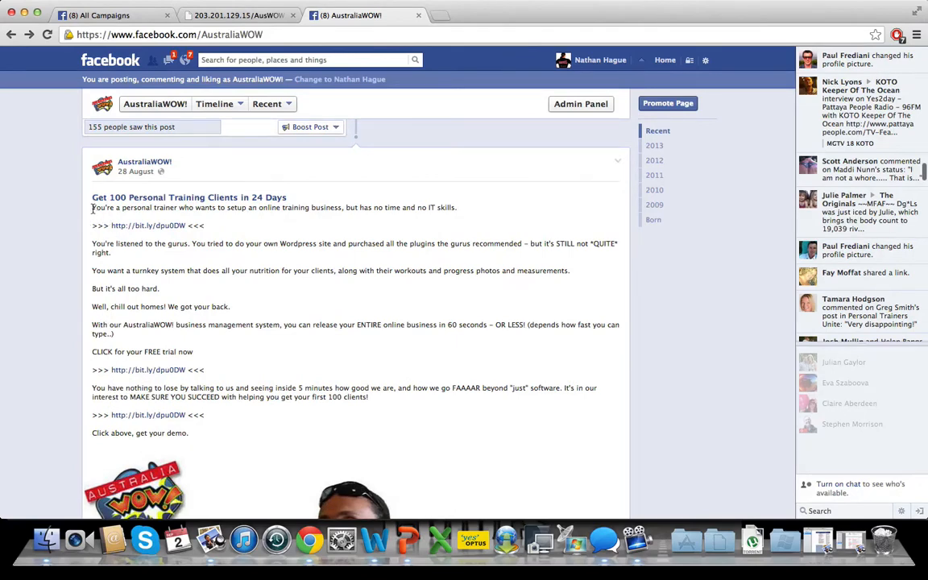
drag(93, 207, 265, 435)
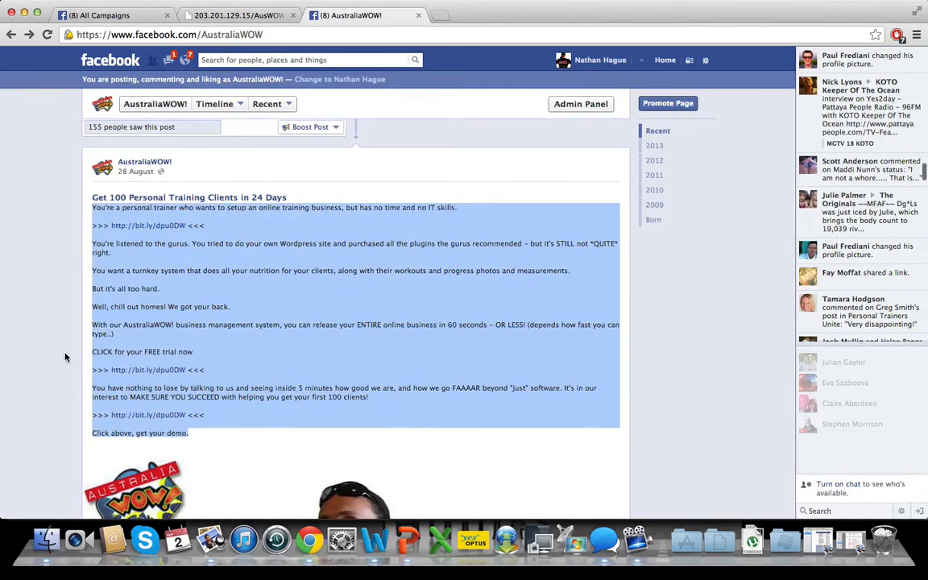
click(49, 313)
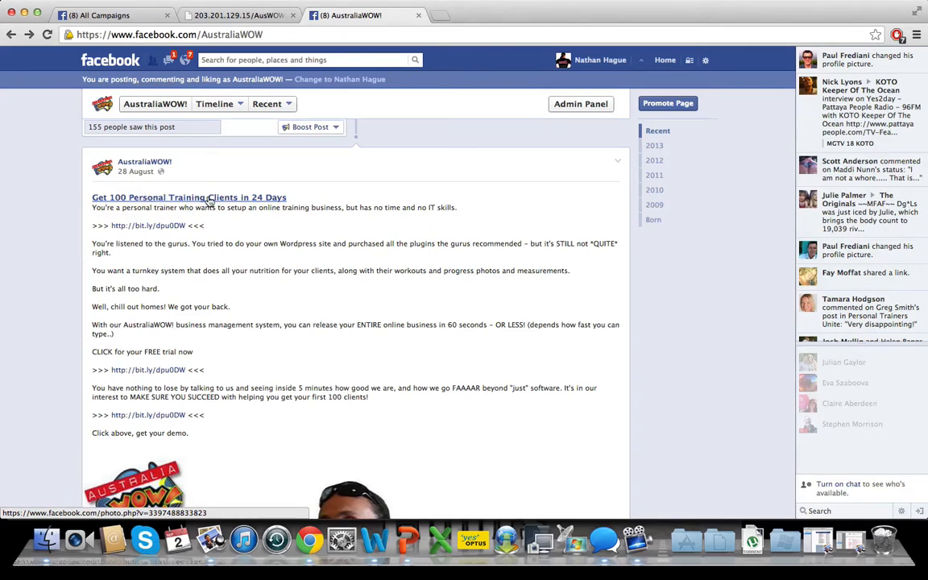
- Inspect the title and description fields of the "Get 100 Personal Training Clients in 24 Days" video, closing it without changes
scroll(476, 284, down, 5)
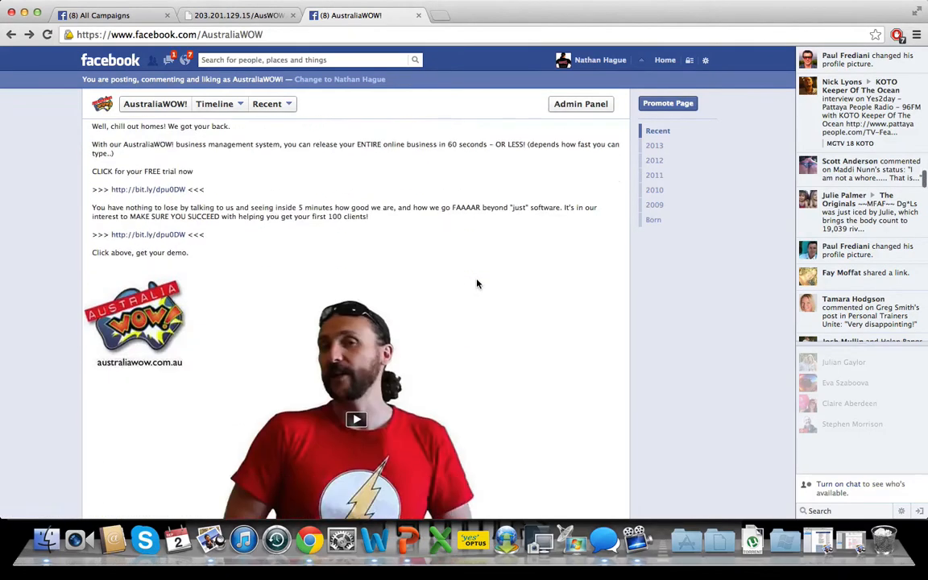
scroll(477, 283, down, 2)
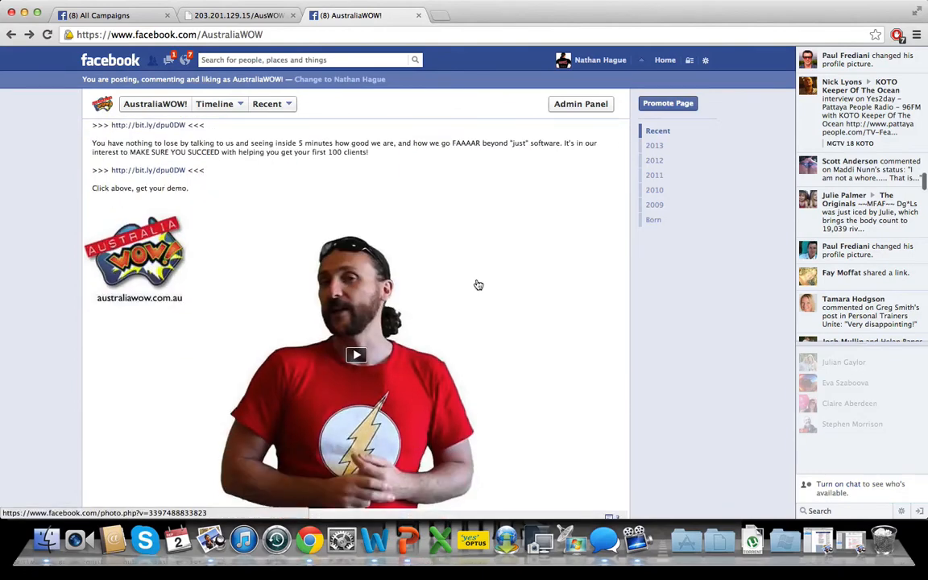
click(421, 304)
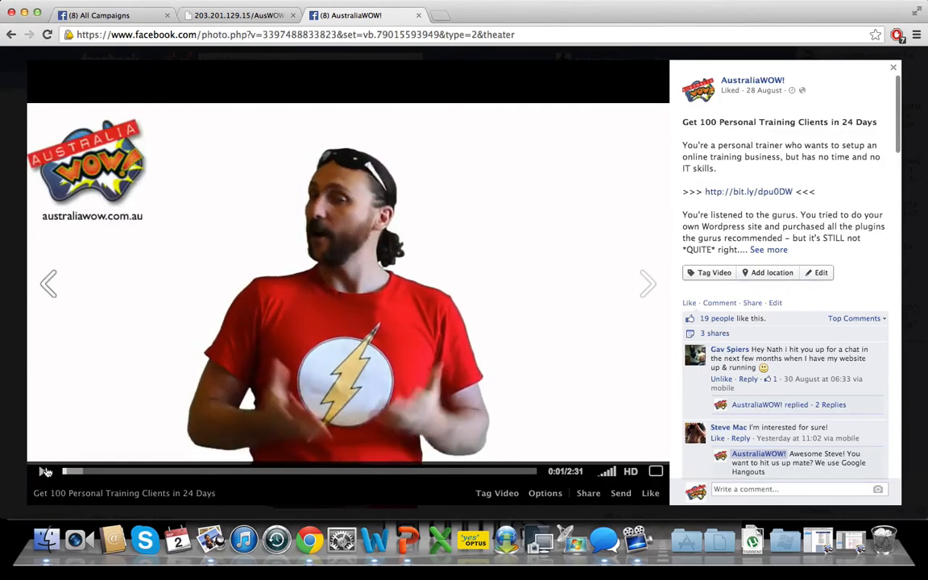
click(819, 273)
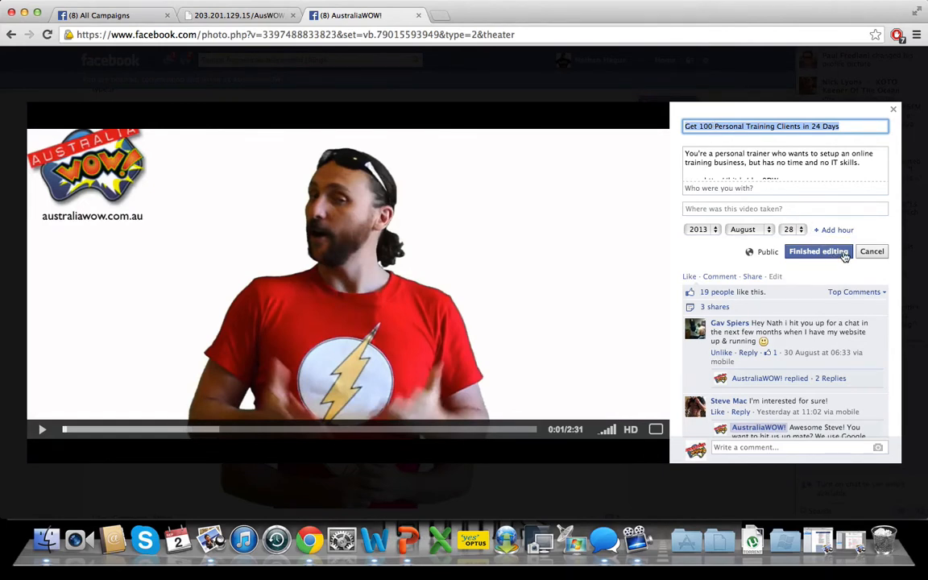
click(873, 251)
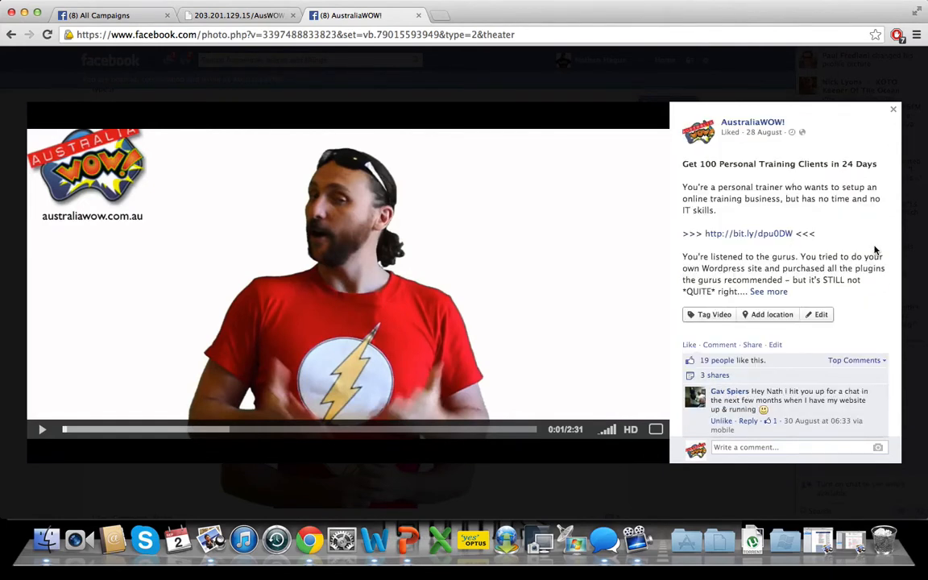
click(893, 110)
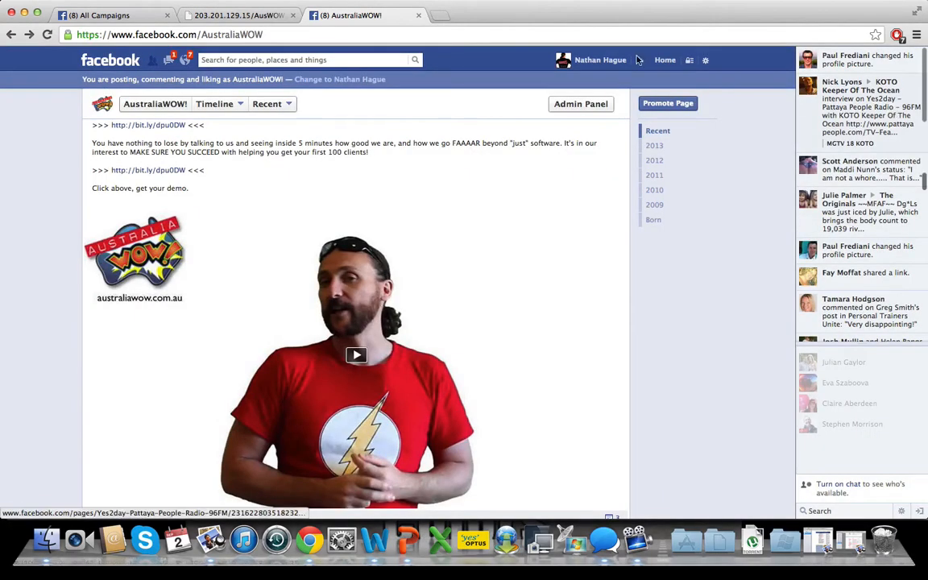
- Start a new advert from the campaigns overview for the AustraliaWOW! page, with Promote Page Posts as its objective
click(118, 16)
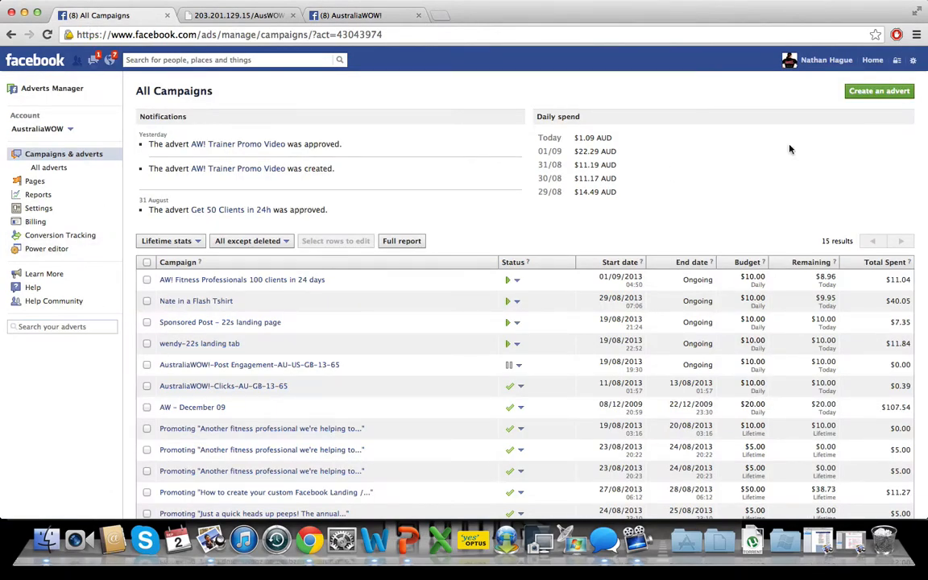
click(876, 95)
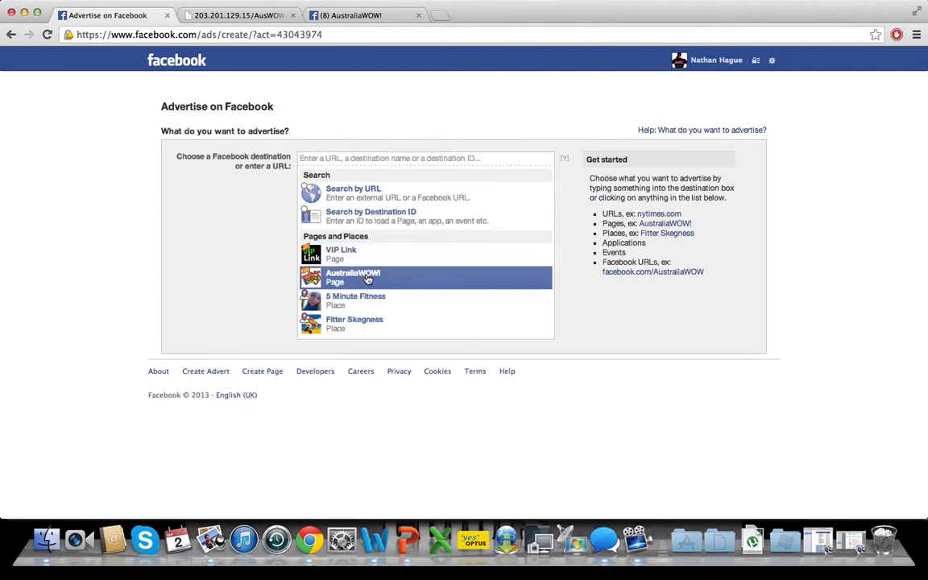
click(368, 279)
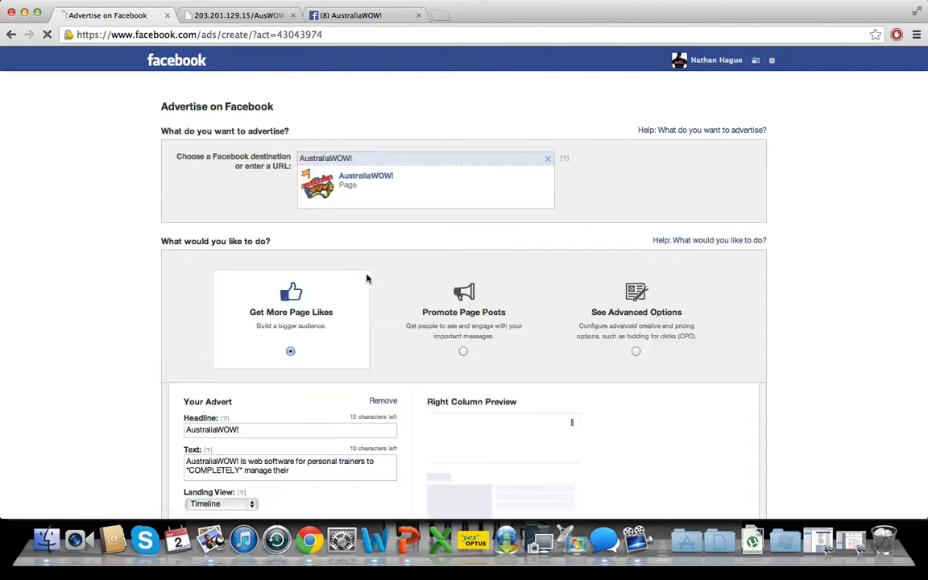
click(464, 362)
- Choose "Get 100 Personal Training Clients in 24 Days" as the post to promote and remove the Sponsored Stories from the advert
scroll(497, 317, down, 5)
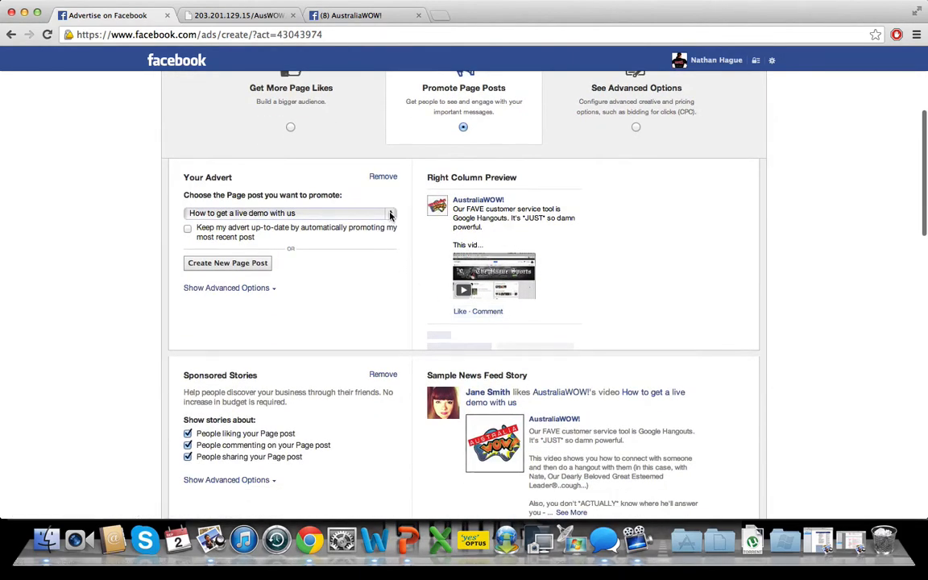
click(390, 214)
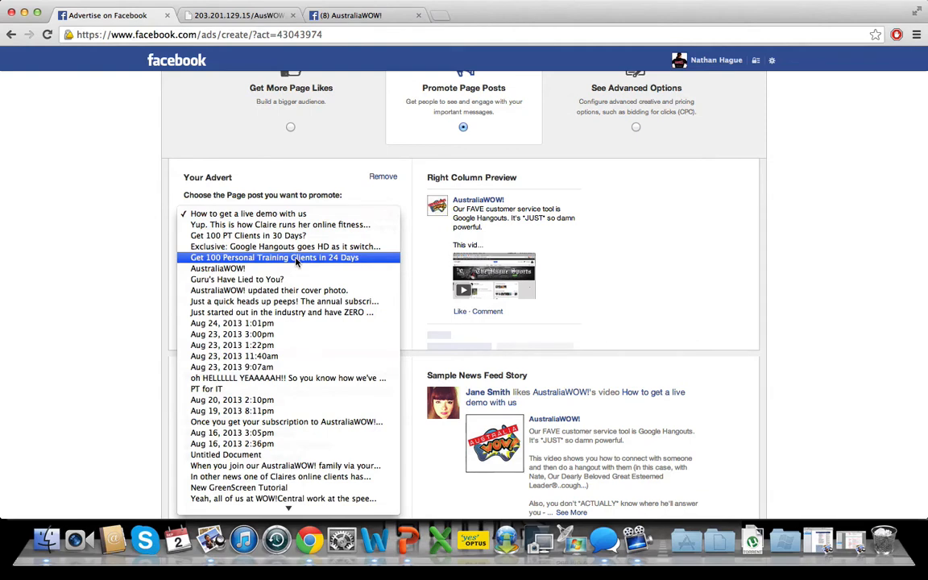
click(253, 257)
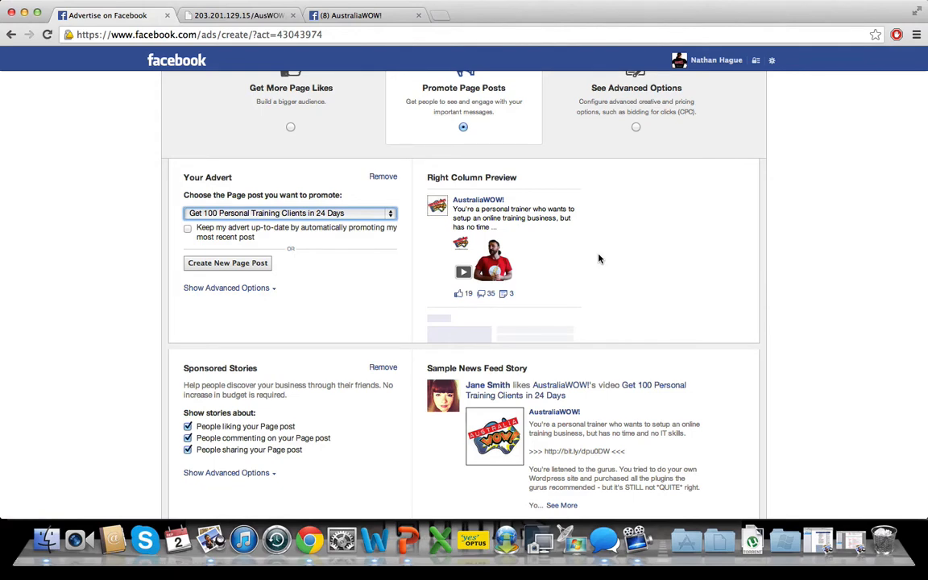
scroll(599, 258, down, 1)
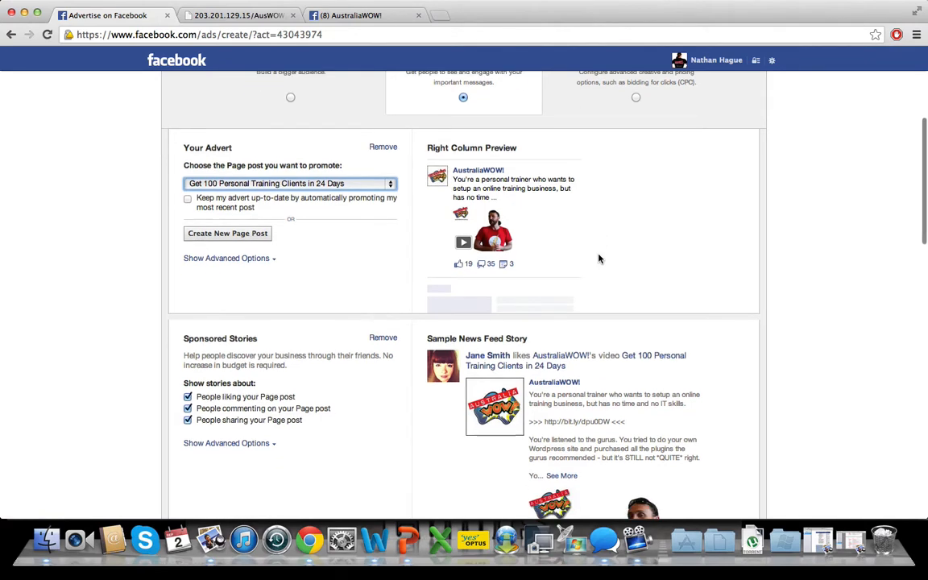
click(381, 339)
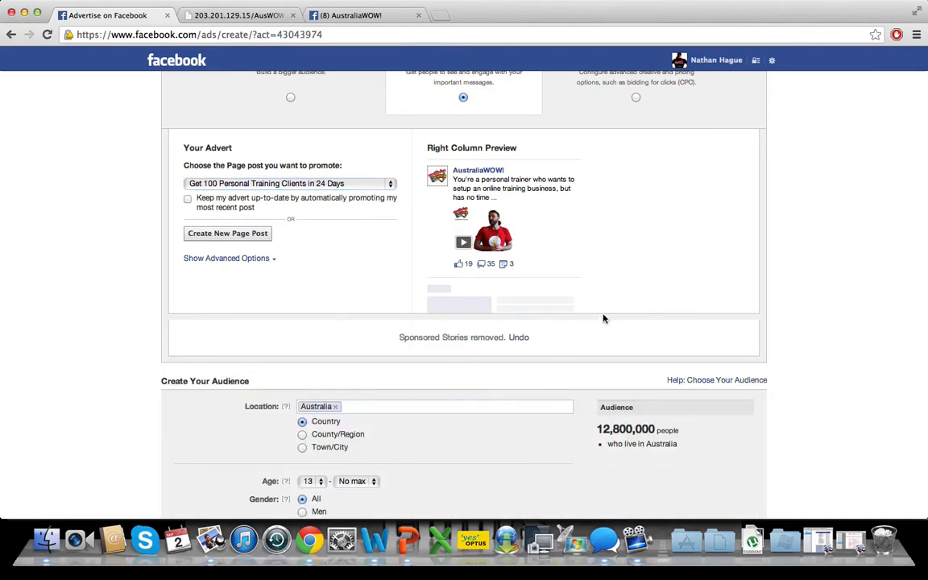
- Target the advert at the Personal Trainers custom audience
scroll(604, 318, down, 5)
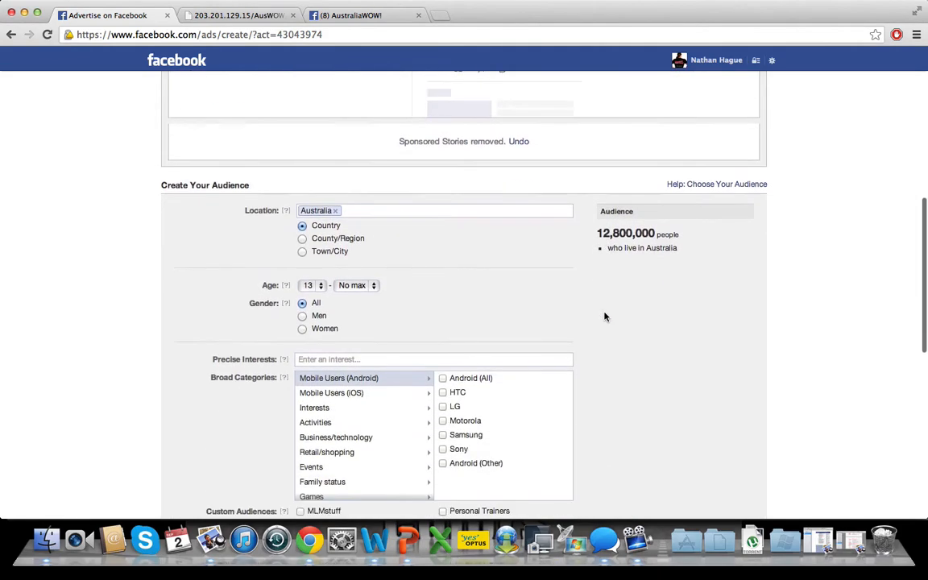
scroll(605, 317, down, 2)
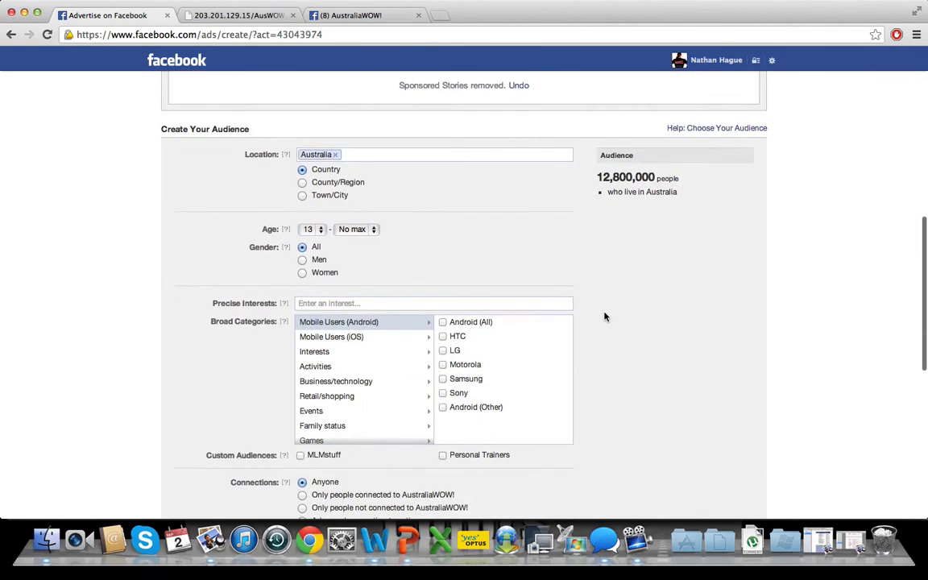
click(354, 154)
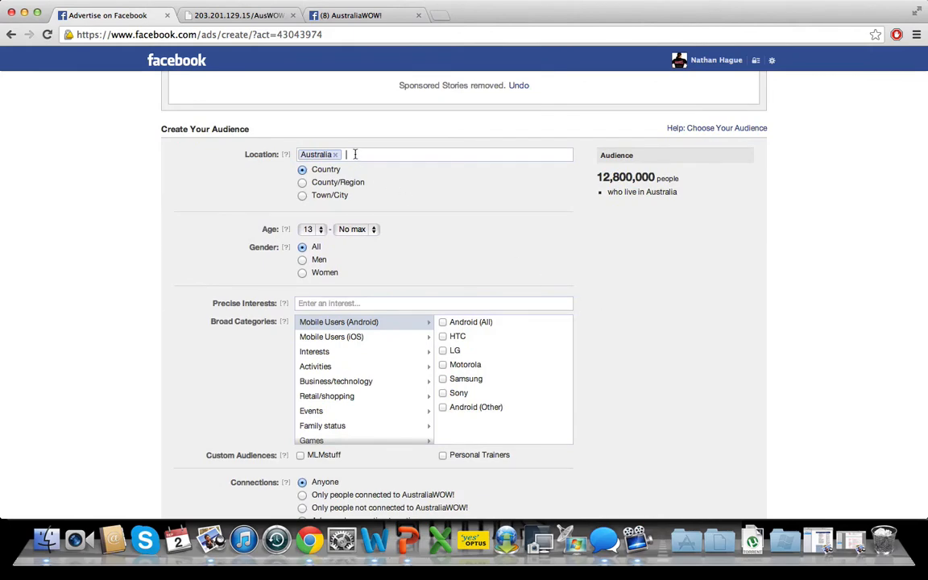
scroll(355, 156, down, 4)
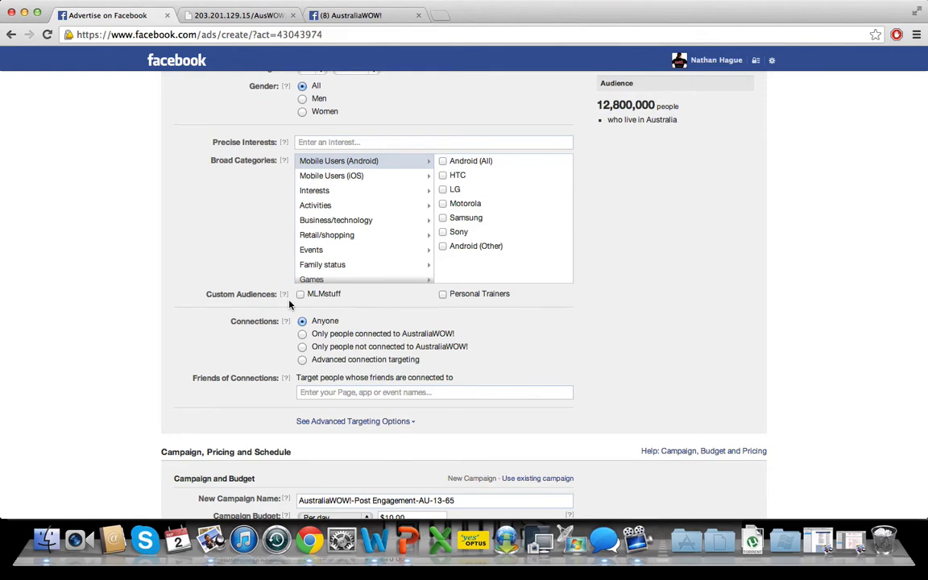
click(444, 296)
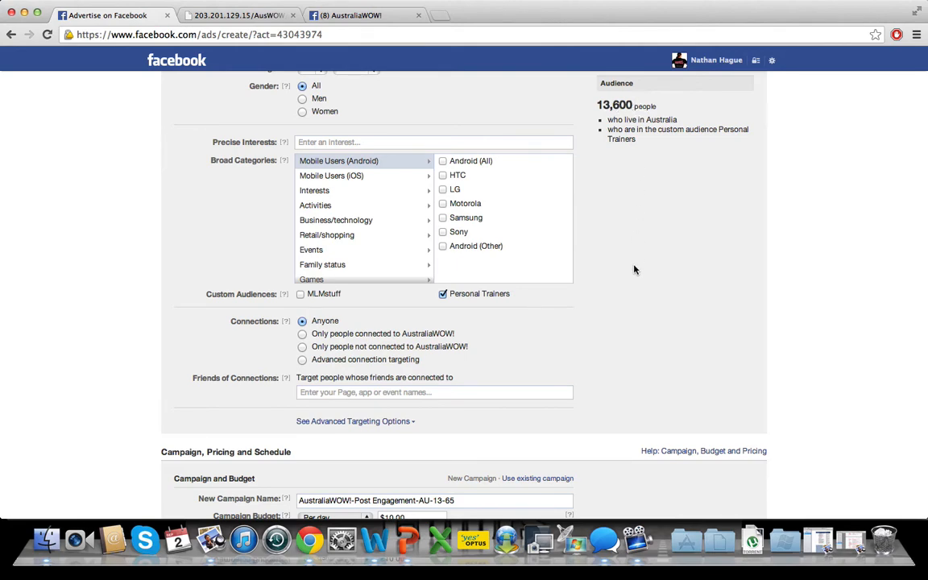
- Add United States, United Kingdom and Germany to the advert's target locations alongside Australia
scroll(634, 269, up, 2)
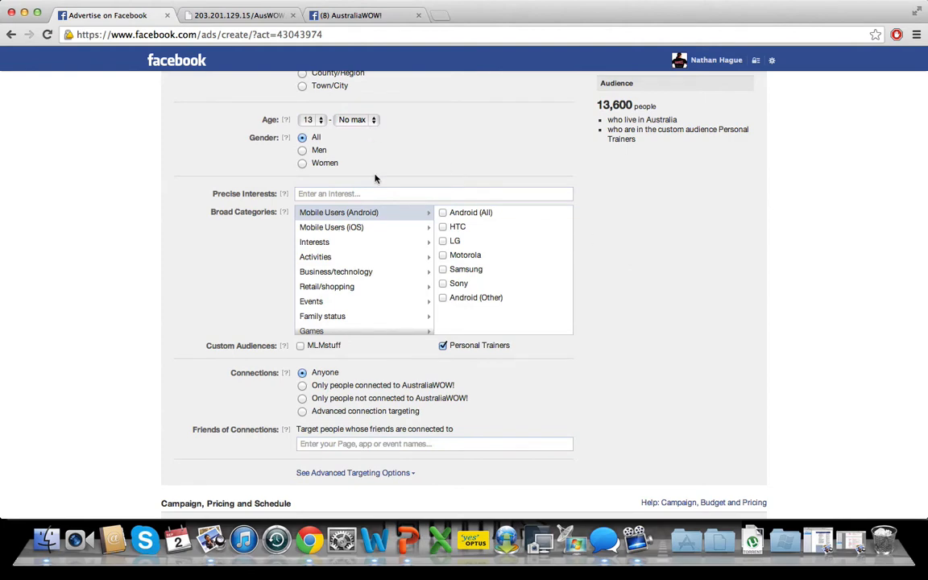
scroll(375, 176, up, 5)
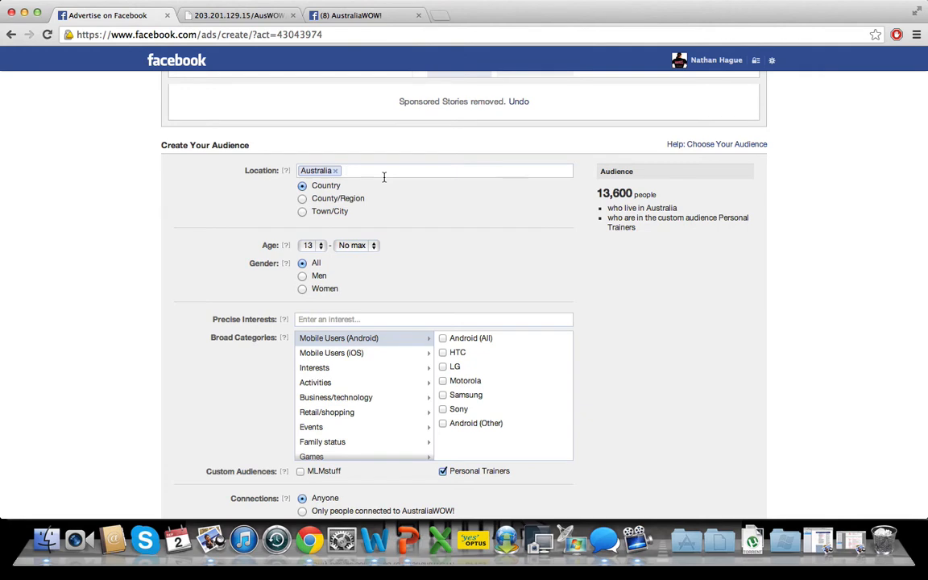
text(uni)
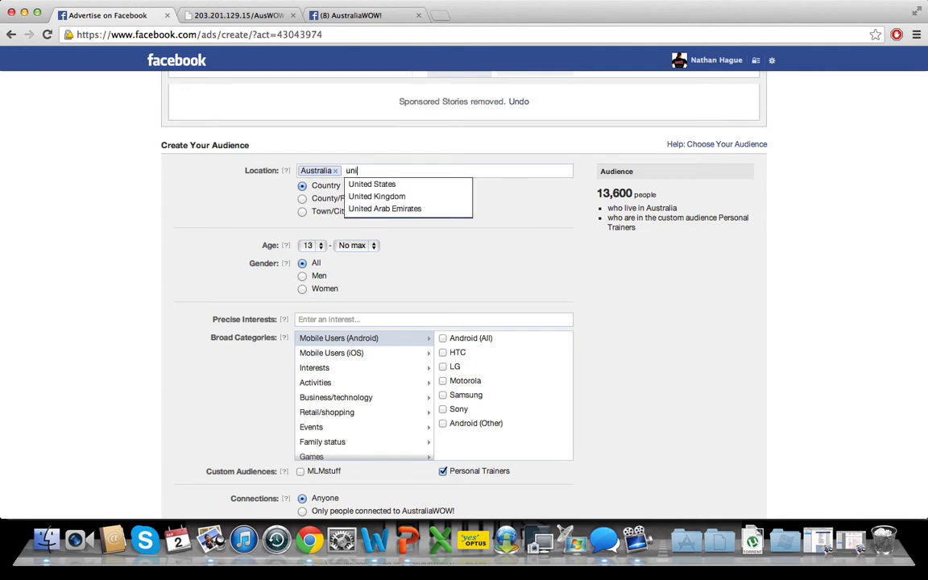
click(380, 183)
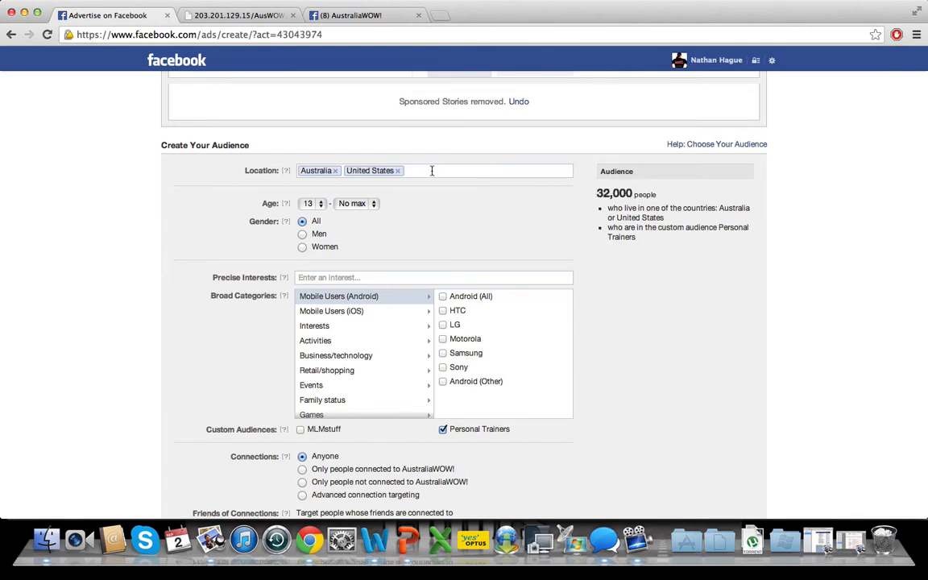
text(unit)
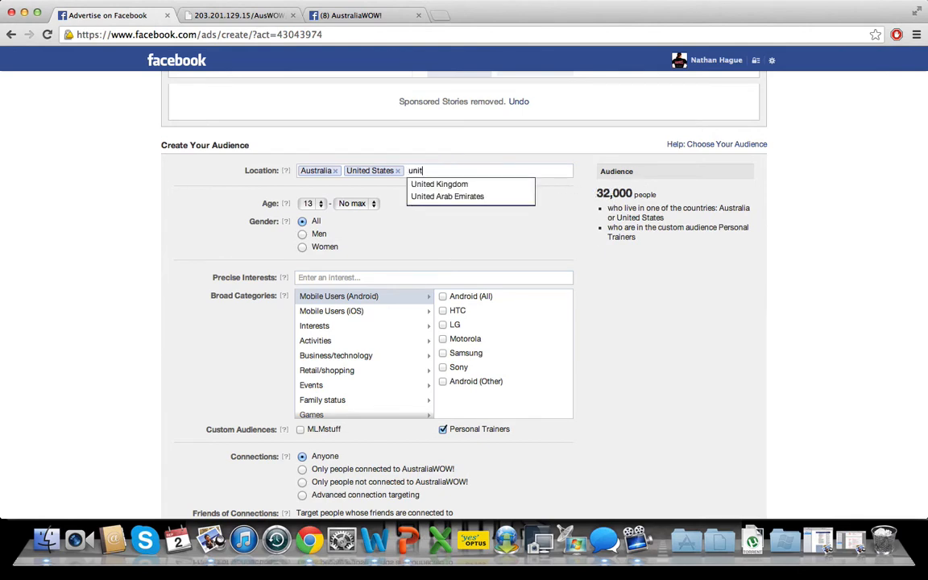
click(456, 185)
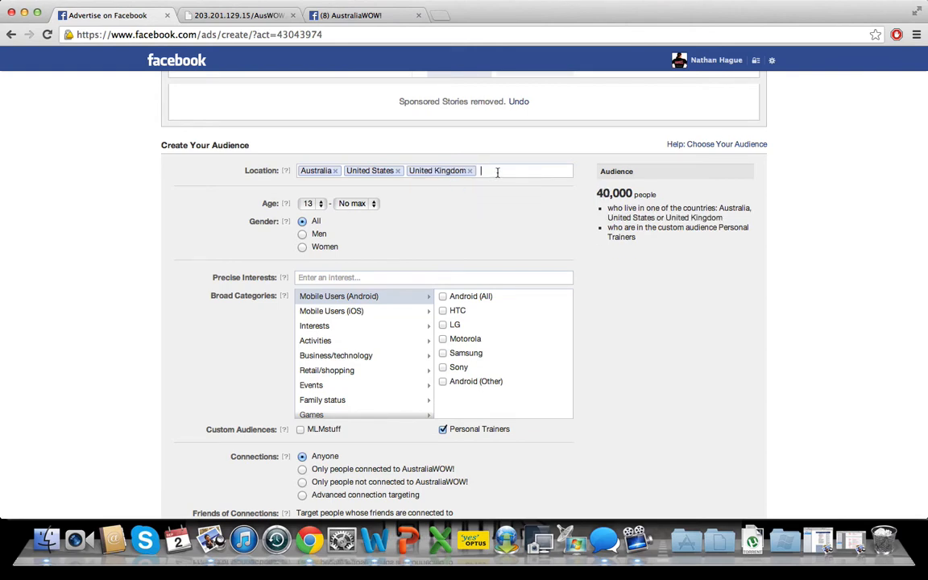
text(germ)
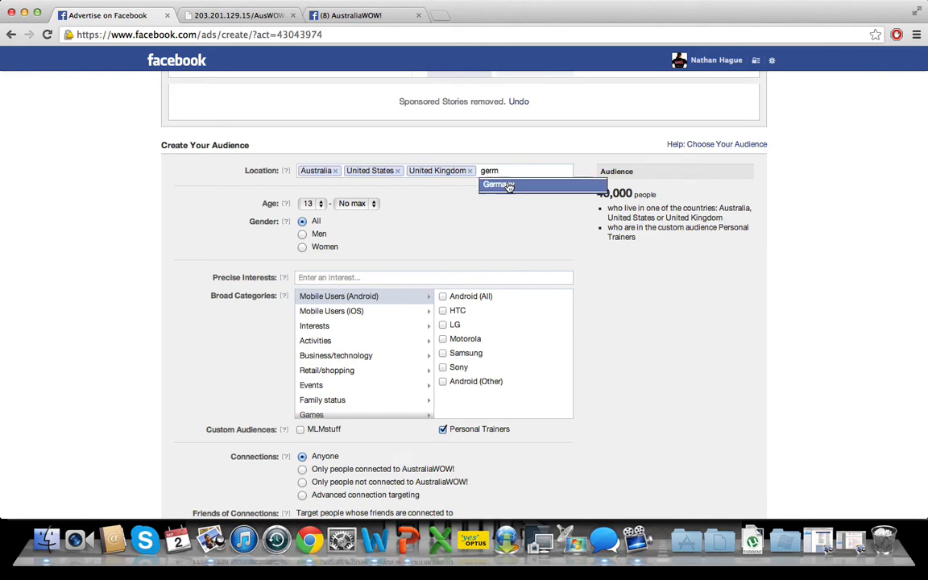
click(514, 187)
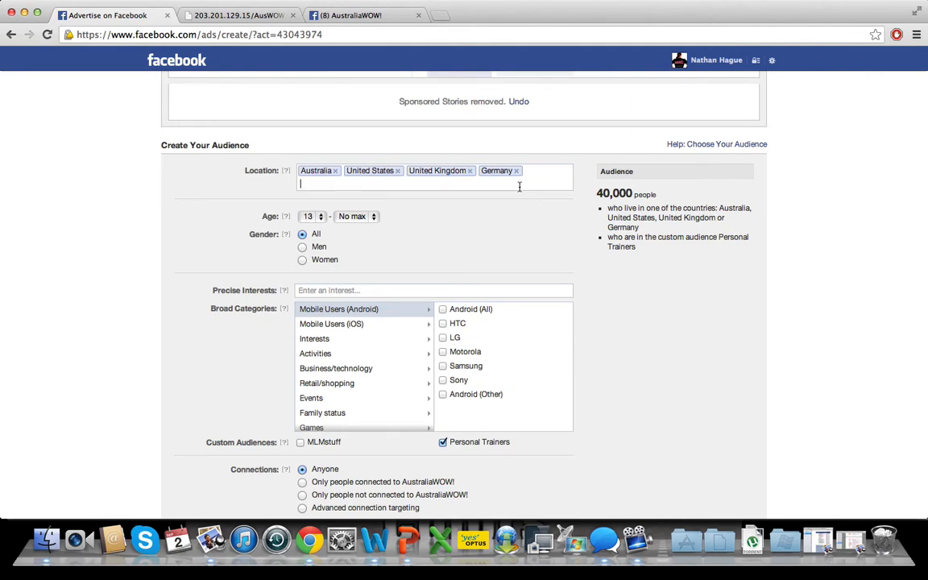
- Limit the advert's audience to people aged 24 to 48
click(321, 218)
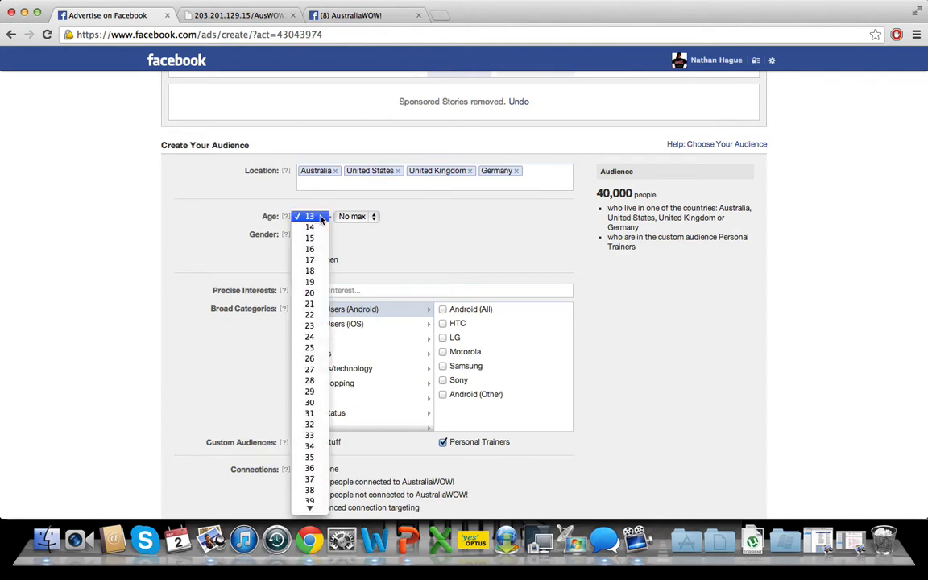
click(313, 337)
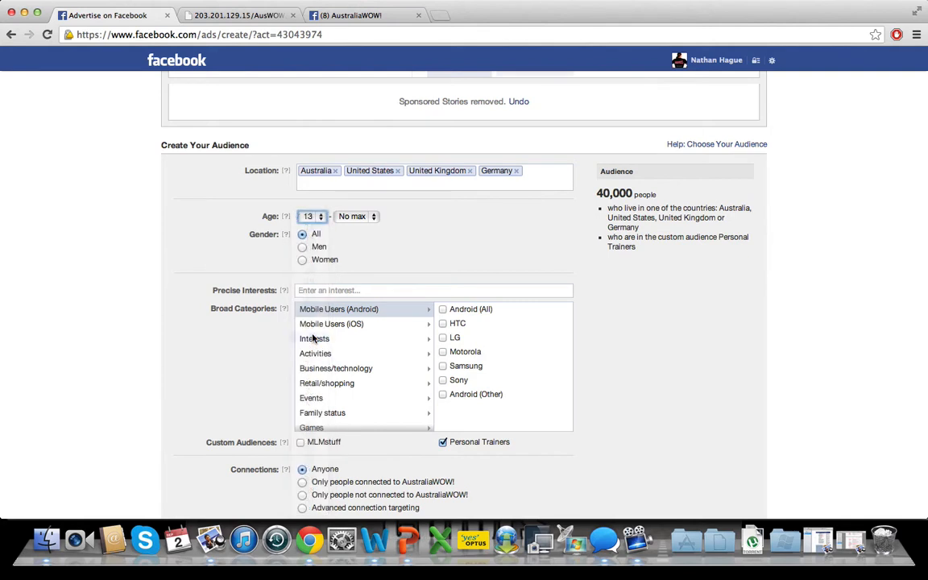
click(374, 217)
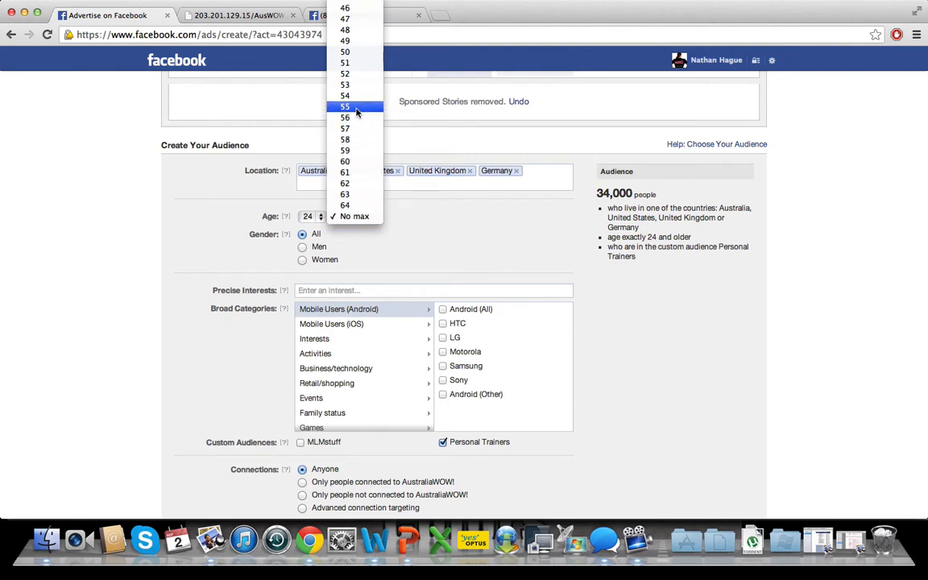
click(345, 33)
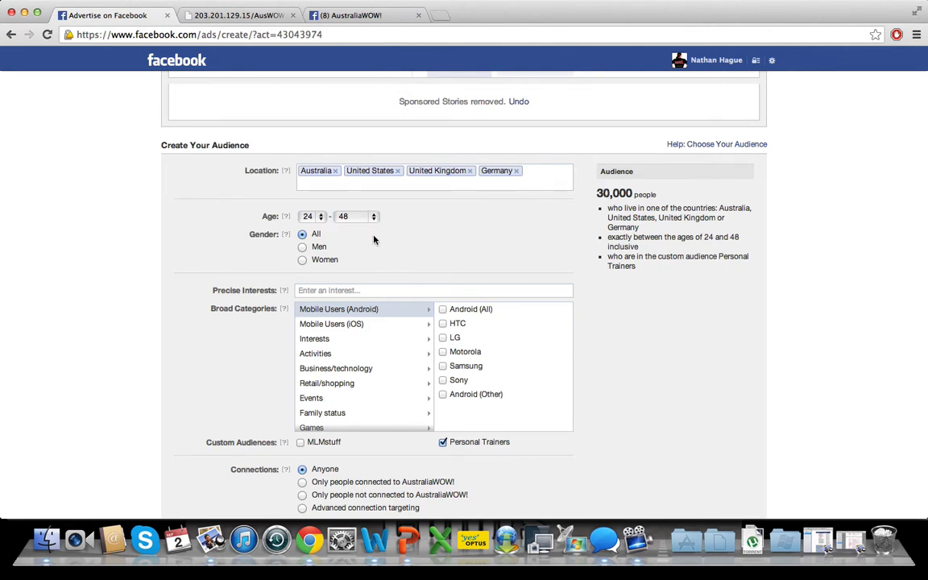
- Add Herbalife as a precise interest for the audience and check the estimated audience size
scroll(631, 338, down, 2)
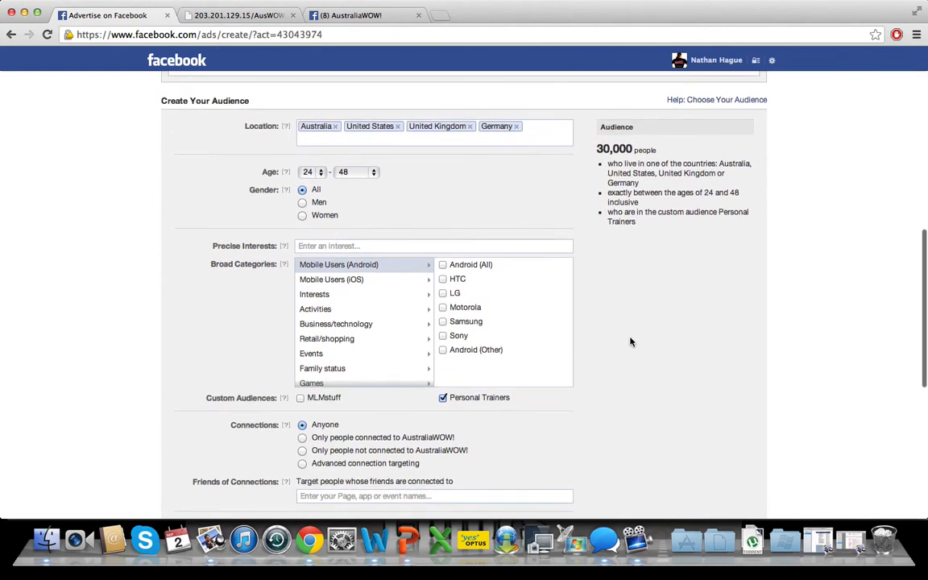
click(331, 244)
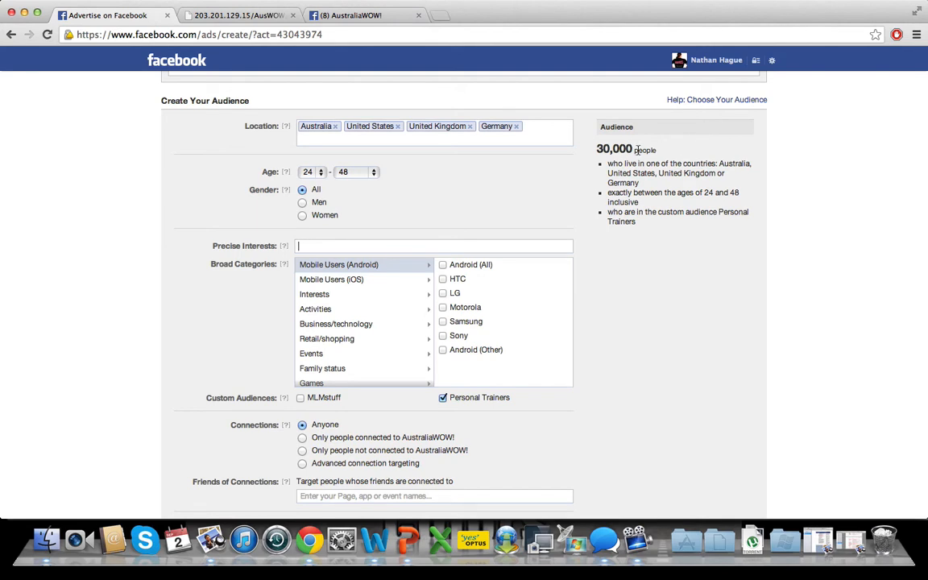
mouse_move(292, 248)
scroll(621, 368, down, 3)
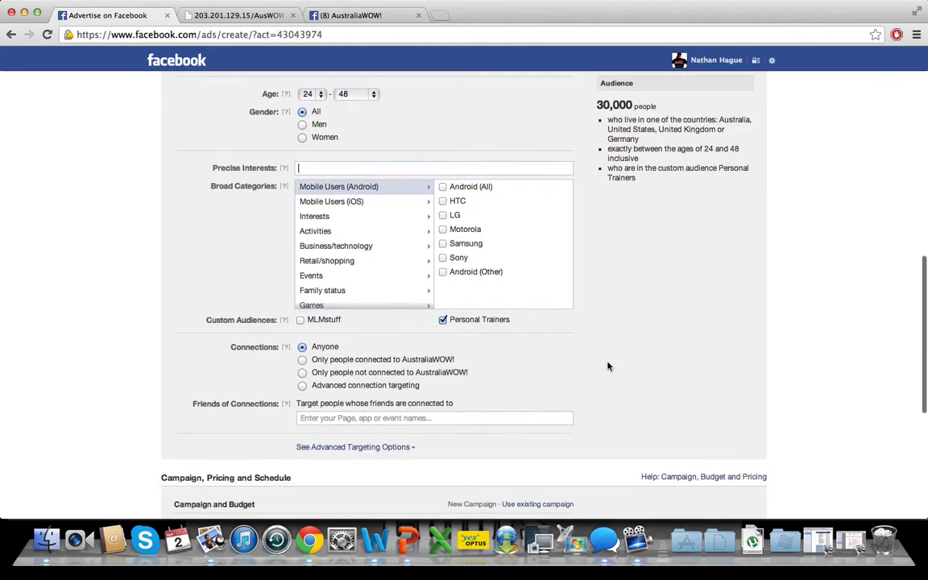
scroll(352, 201, up, 5)
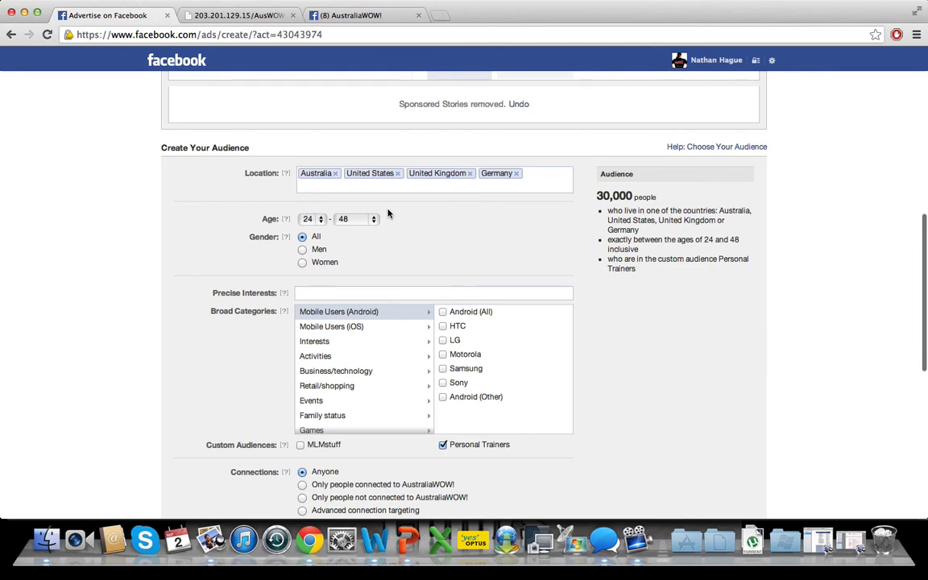
click(323, 293)
text(herbal)
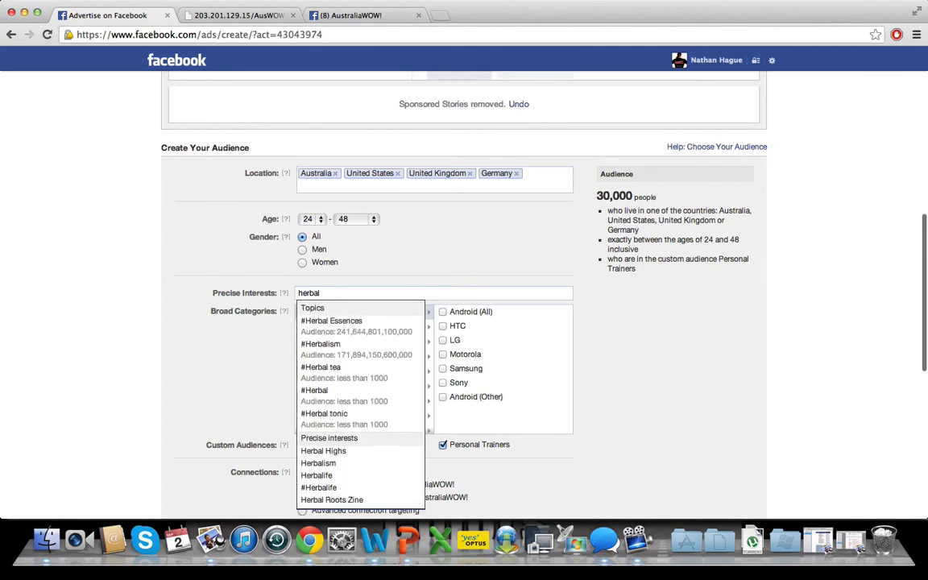
text(ife)
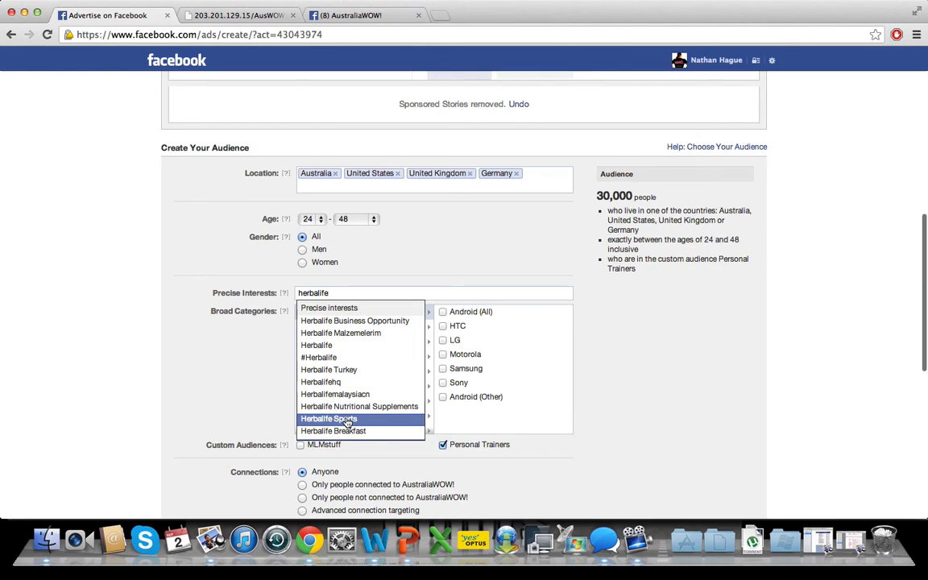
click(318, 345)
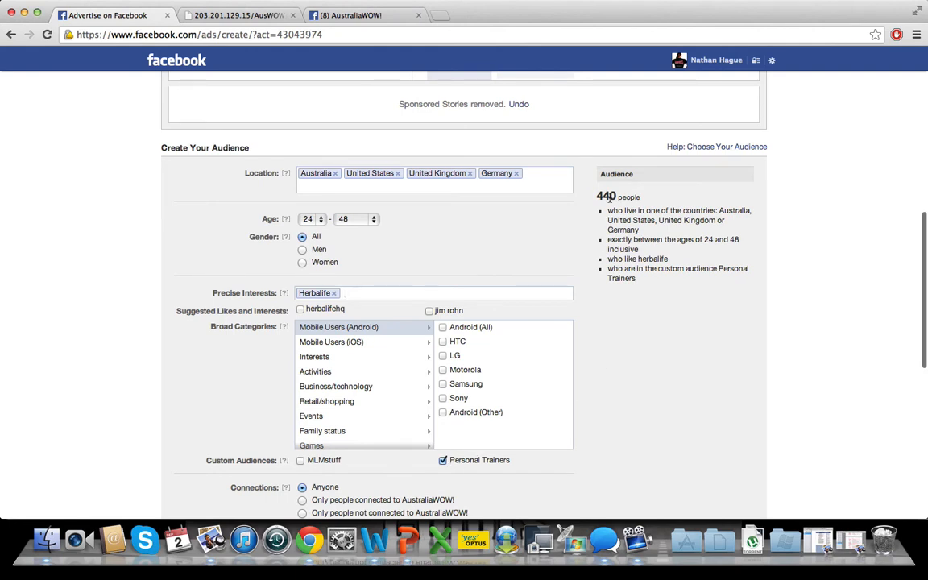
double_click(607, 197)
click(361, 292)
drag(597, 197, 644, 197)
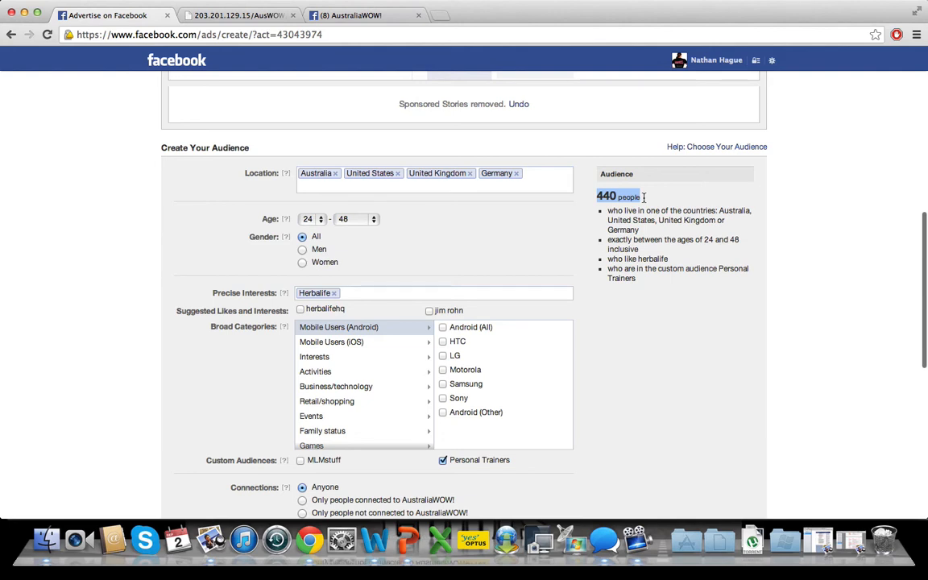
- Add the Jenny Craig brand to the audience's precise interests
scroll(616, 396, down, 2)
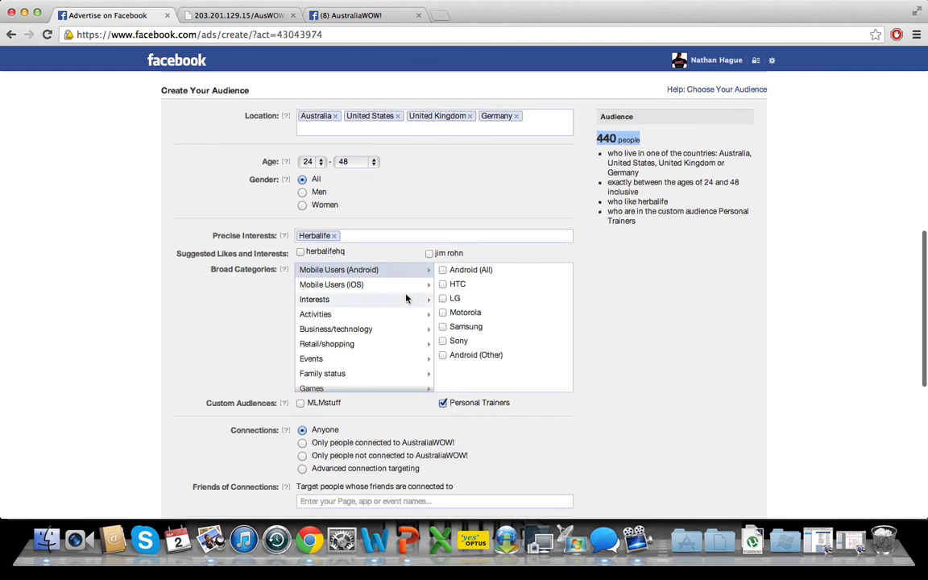
click(352, 235)
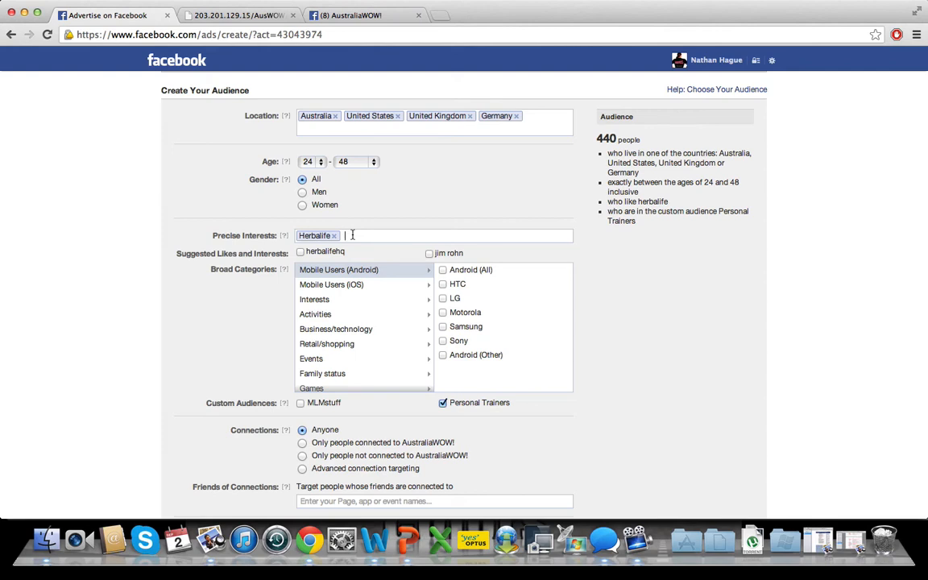
text(jenny)
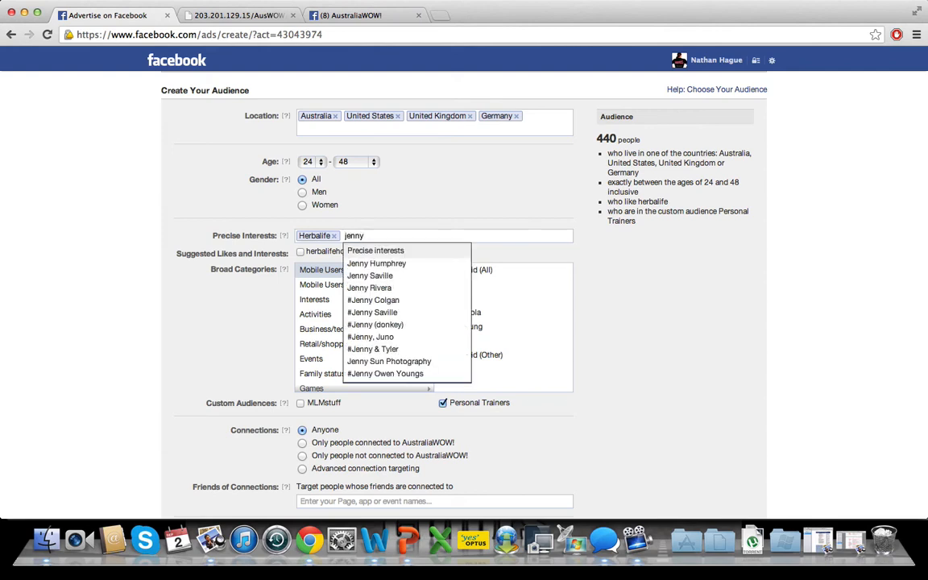
text(cr)
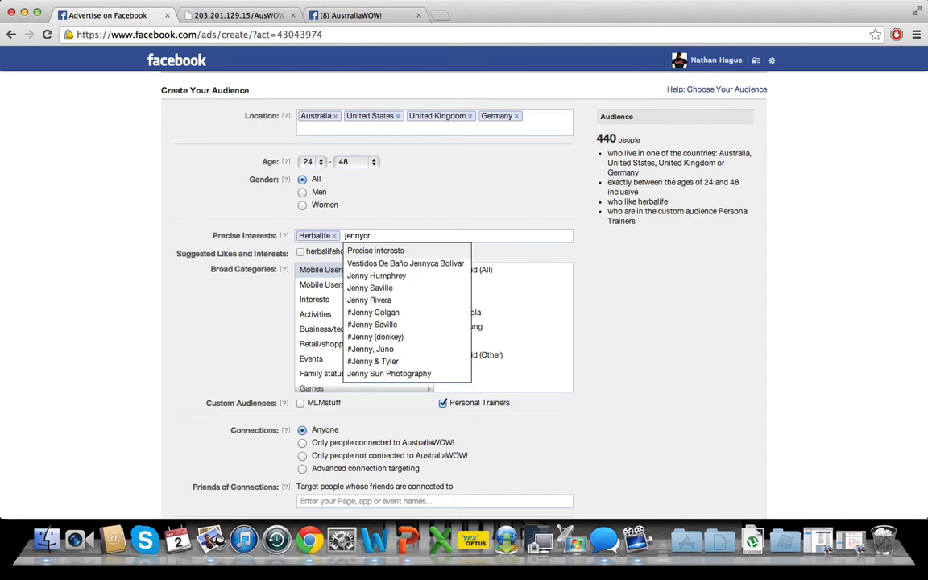
text(a)
key(BackSpace)
key(BackSpace)
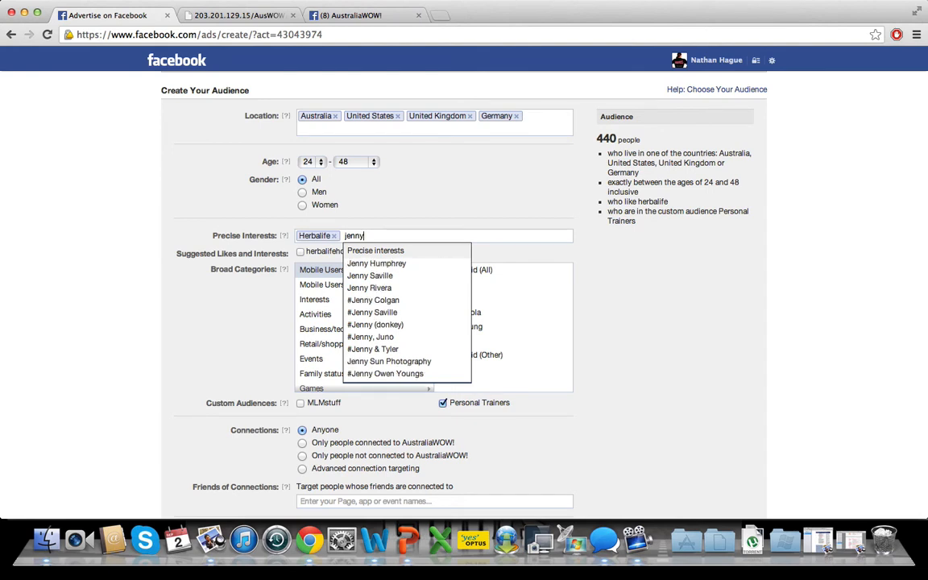
text(c)
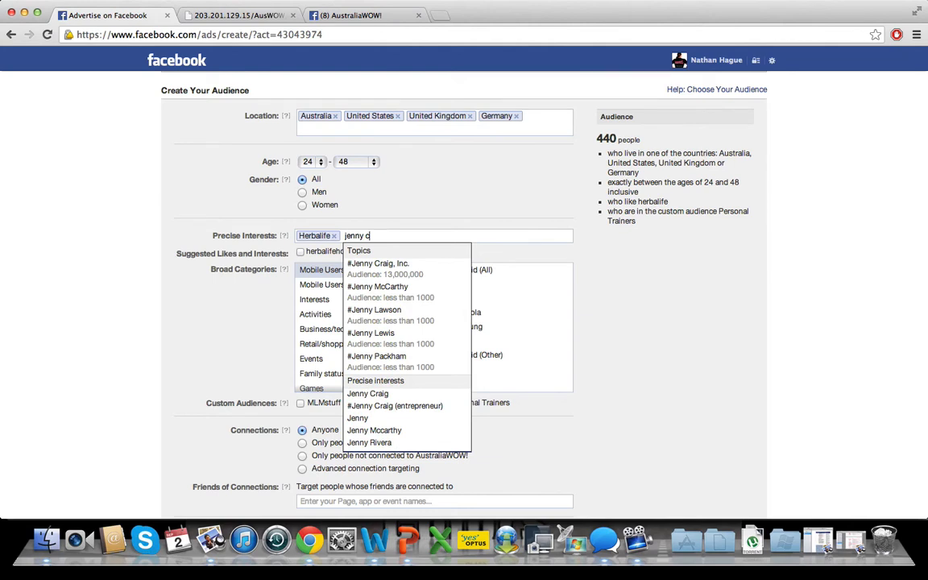
click(372, 394)
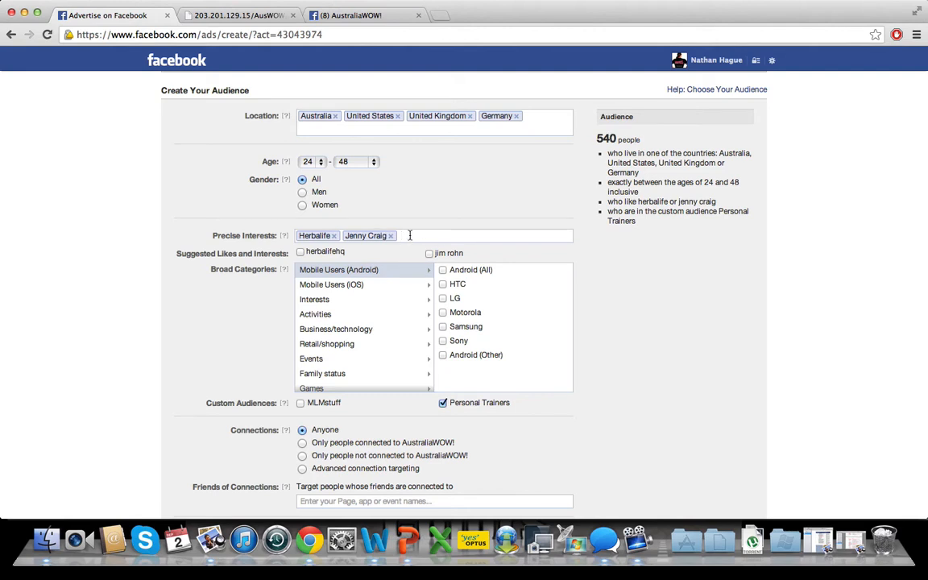
- Add Visalus Body By Vi Challenge as a further precise interest
text(body)
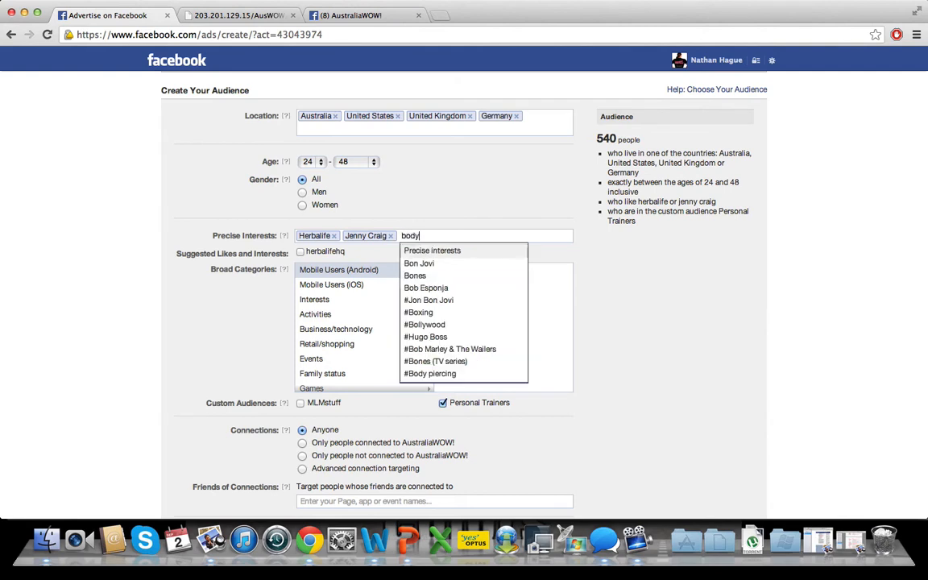
text( by vi)
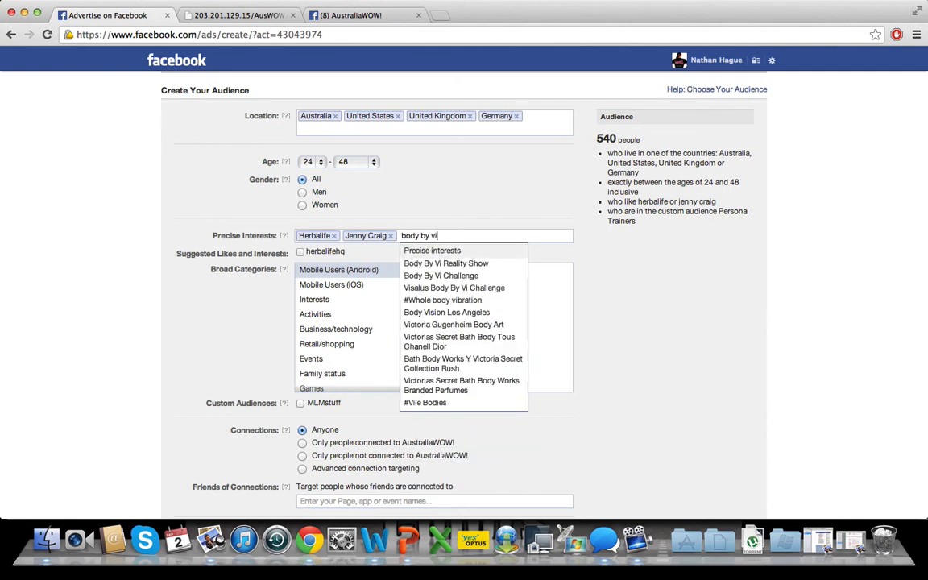
click(449, 288)
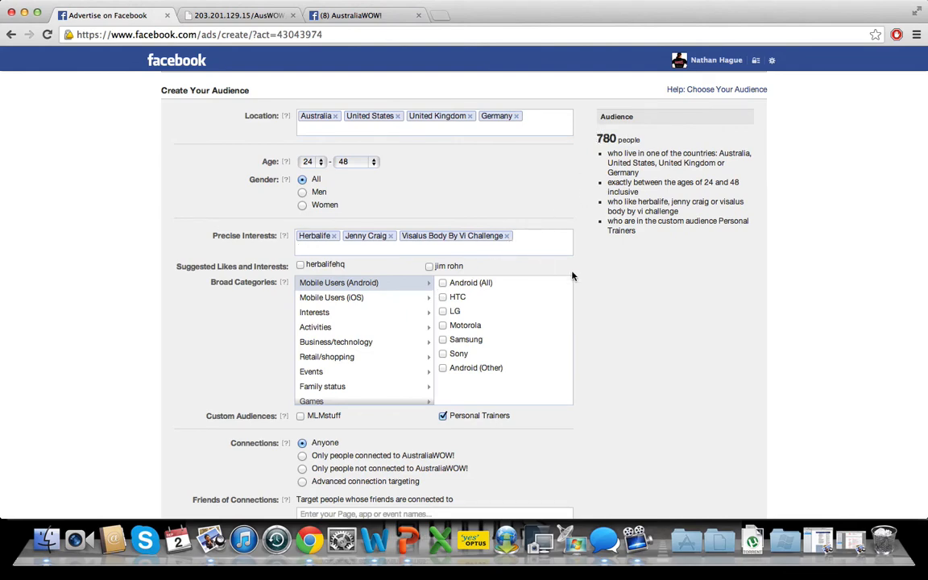
- Review the remaining audience targeting options, the campaign and budget settings, and the list of broad categories
scroll(623, 324, down, 5)
scroll(624, 325, up, 2)
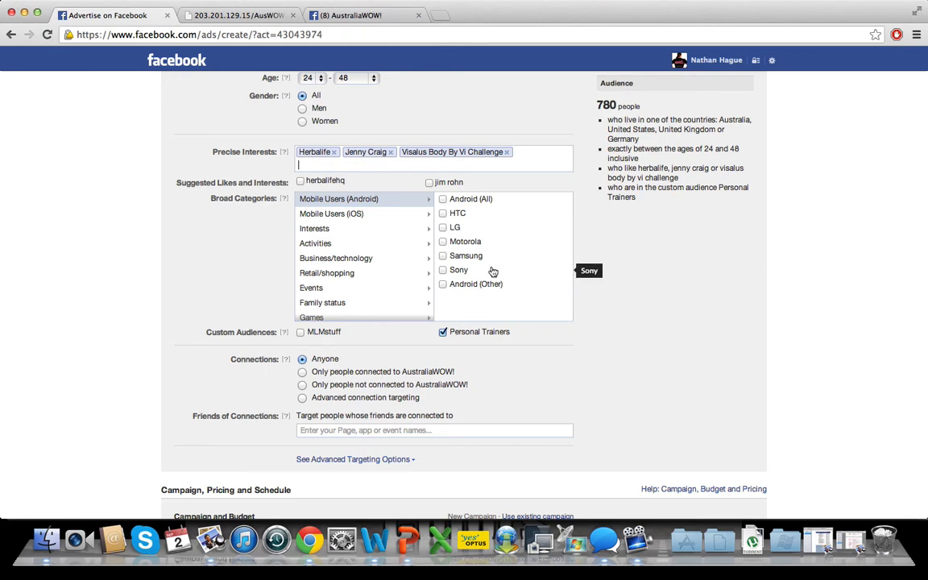
scroll(661, 343, down, 4)
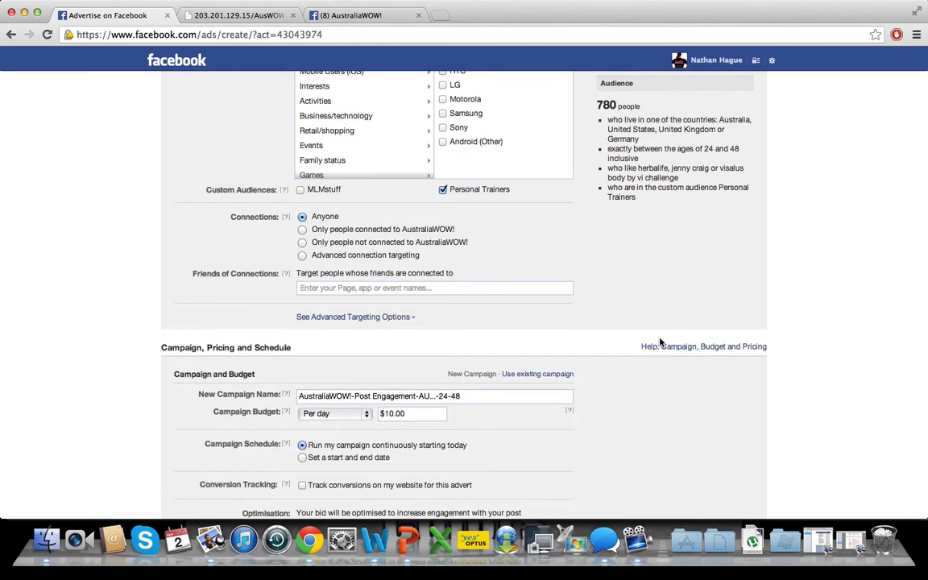
scroll(661, 343, up, 4)
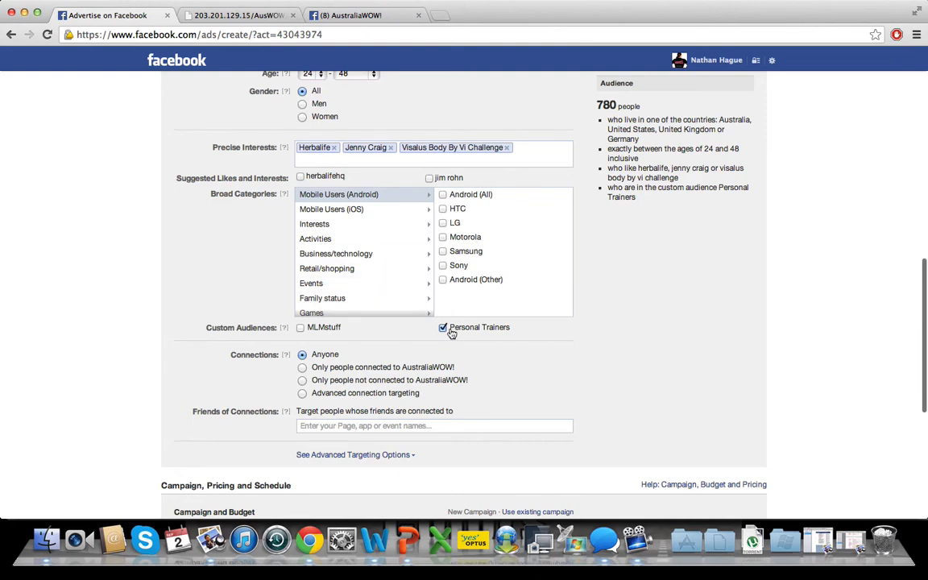
click(329, 162)
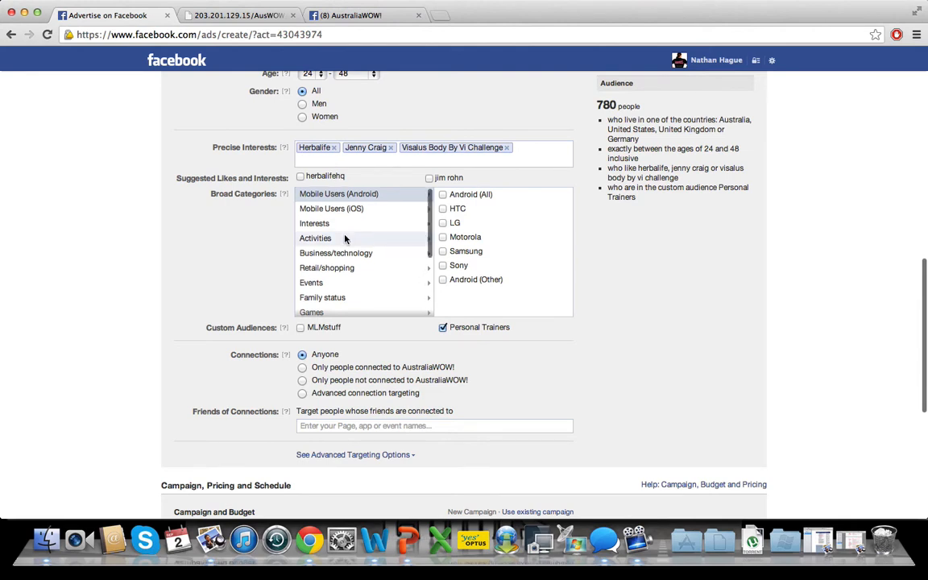
scroll(346, 239, down, 2)
scroll(229, 281, down, 3)
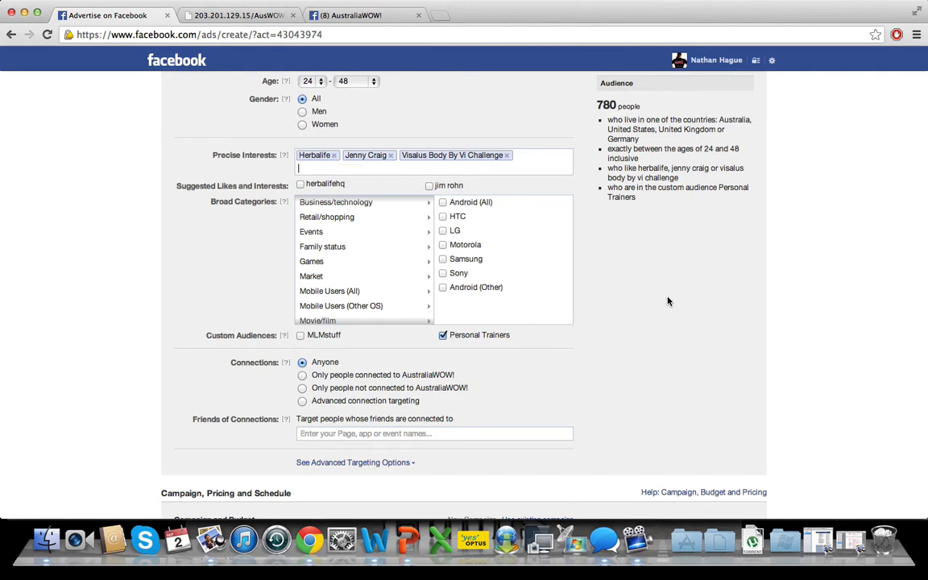
- Rename the new campaign with the presenter's first name followed by "in Flash Tshirt Version 2"
scroll(667, 300, down, 5)
scroll(667, 301, down, 1)
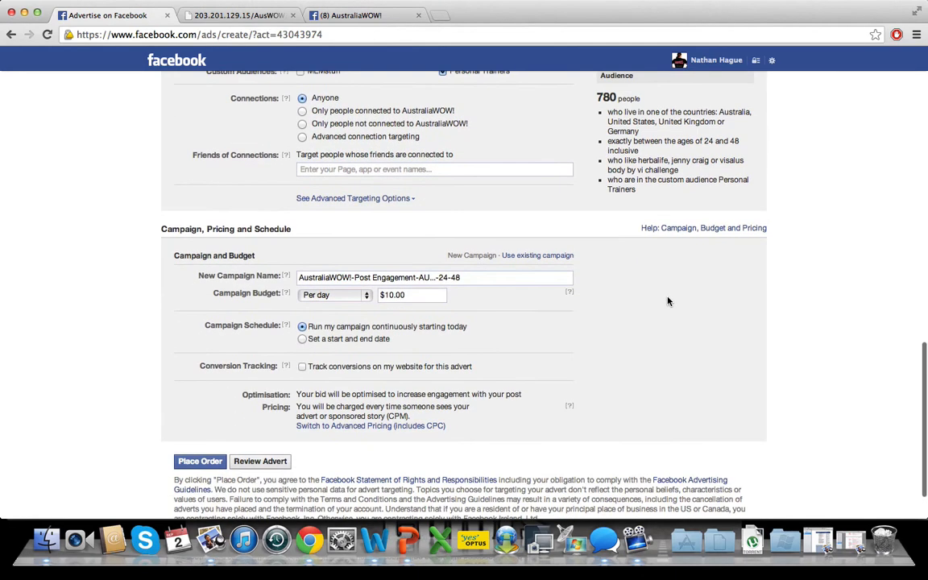
click(451, 276)
key(super+a)
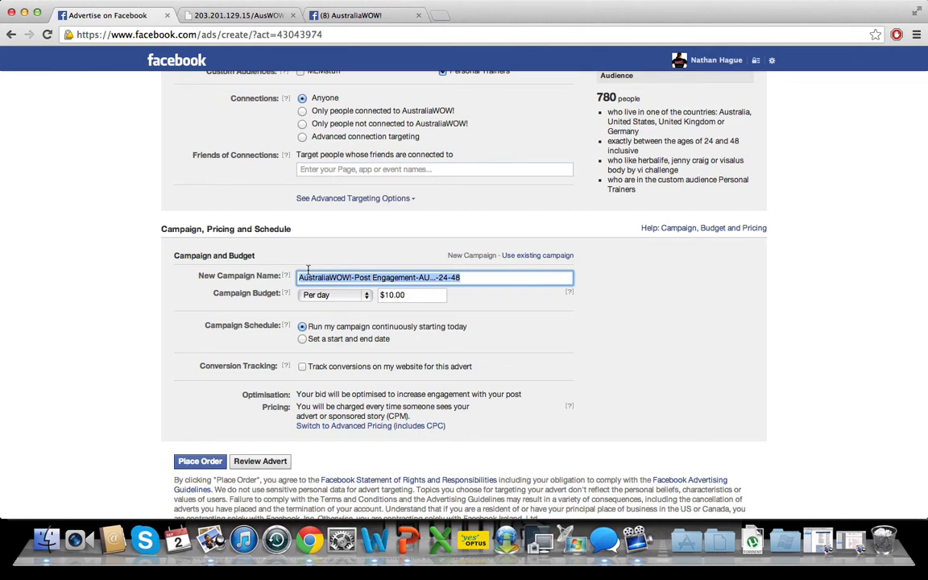
text(Nate in Fla)
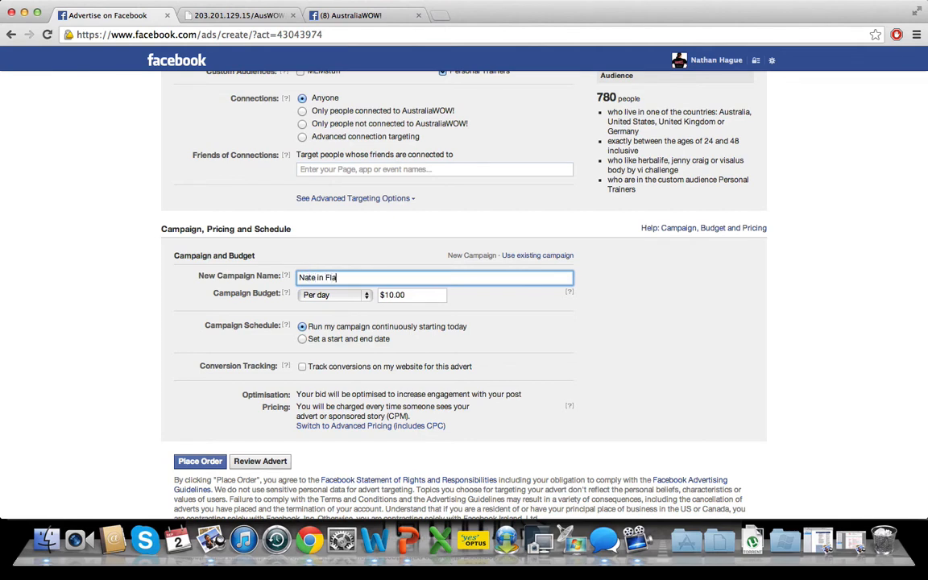
text(sh Tshirt Version 2)
- Check the campaign budget's period options and amount, and look back over the audience targeting
click(364, 296)
click(363, 296)
click(421, 295)
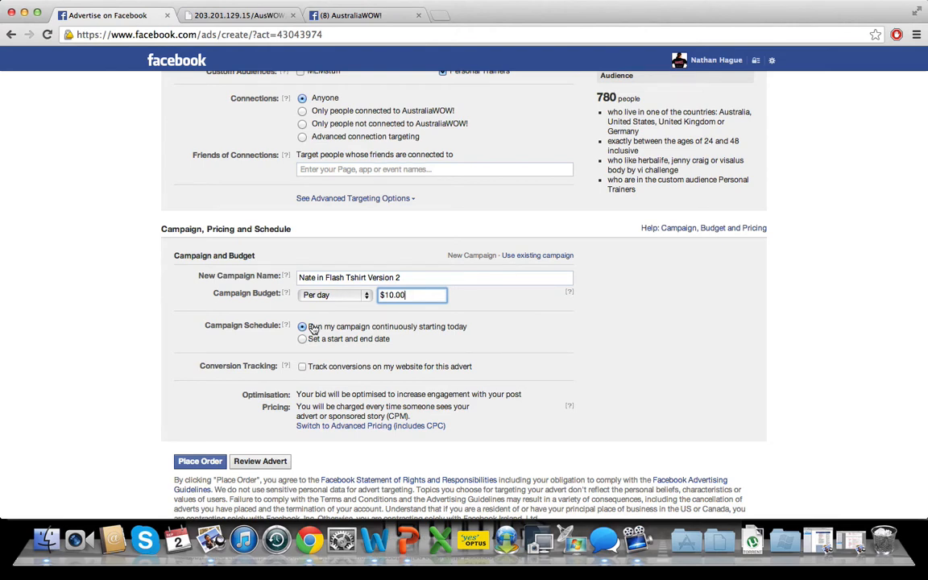
scroll(311, 259, up, 5)
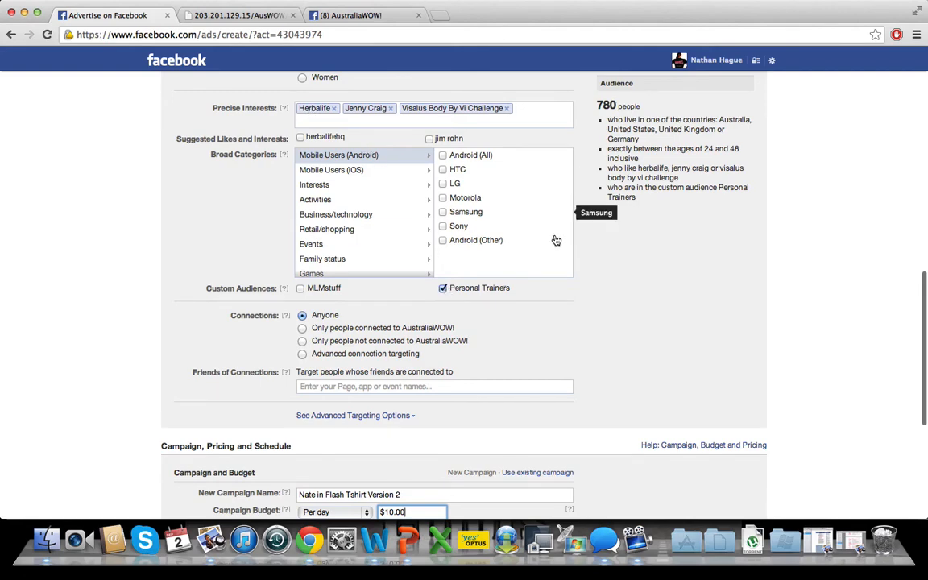
- Turn on website conversion tracking for the advert and open the page for creating tracking pixels
scroll(606, 330, down, 3)
scroll(606, 331, down, 2)
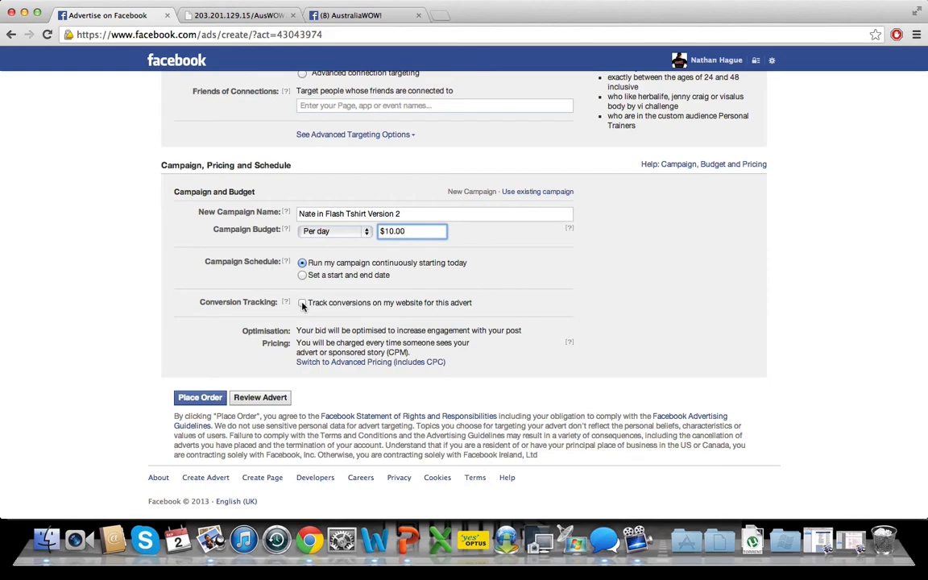
click(302, 303)
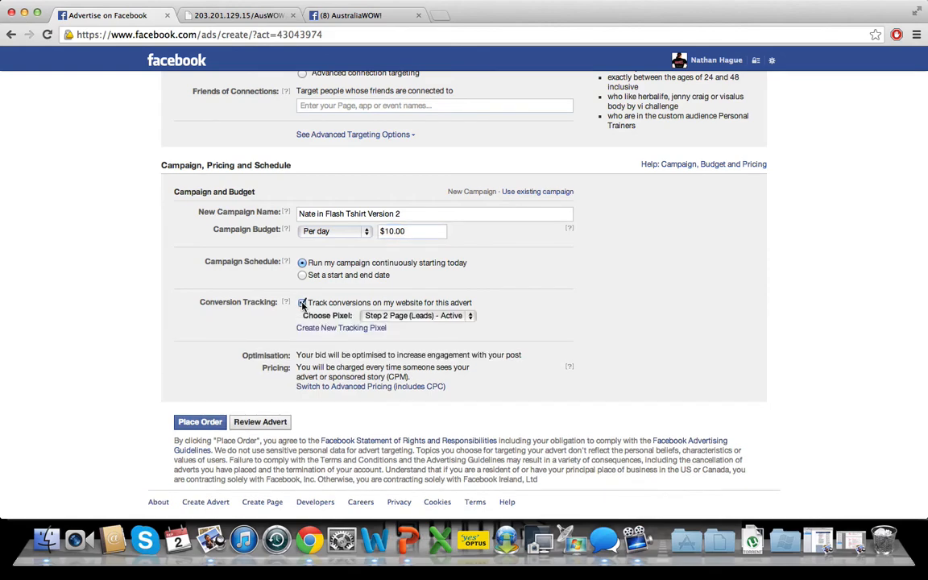
click(335, 329)
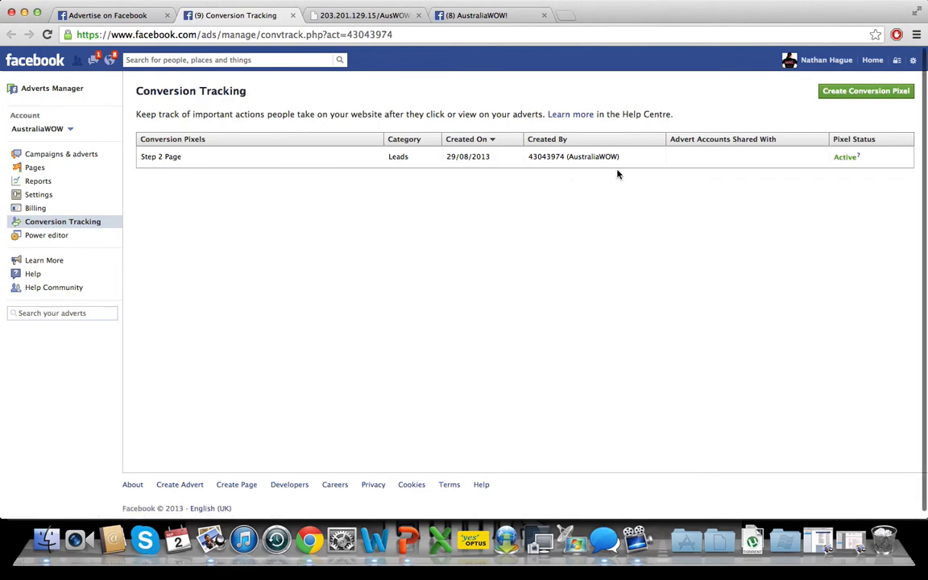
click(857, 93)
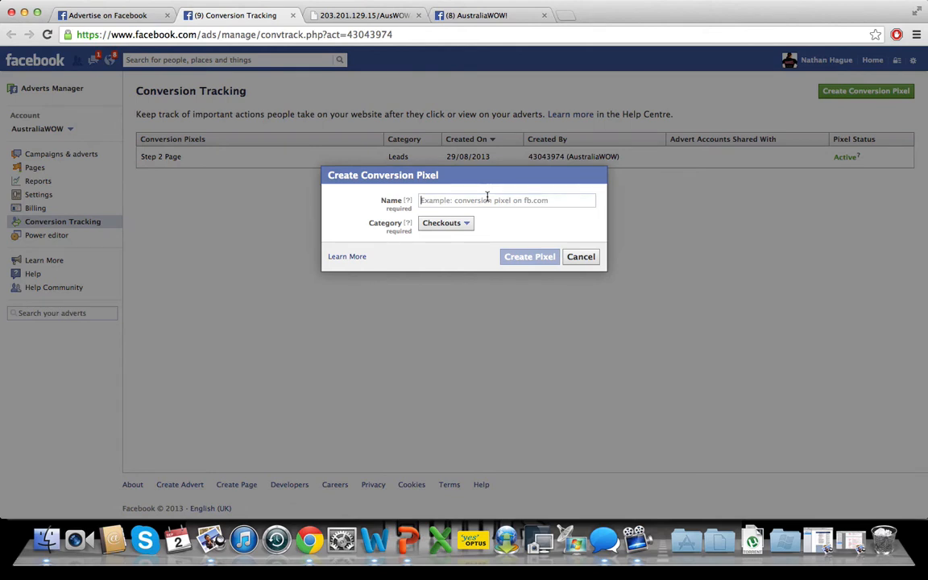
text(P)
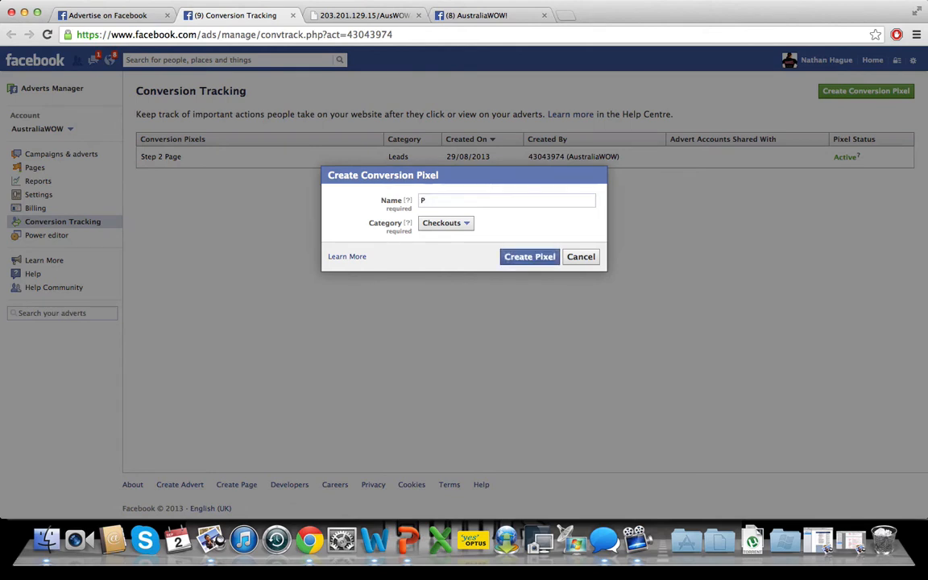
text(tep 2 - thank you - MLM Dopo)
key(BackSpace)
key(BackSpace)
key(BackSpace)
text(ropouts)
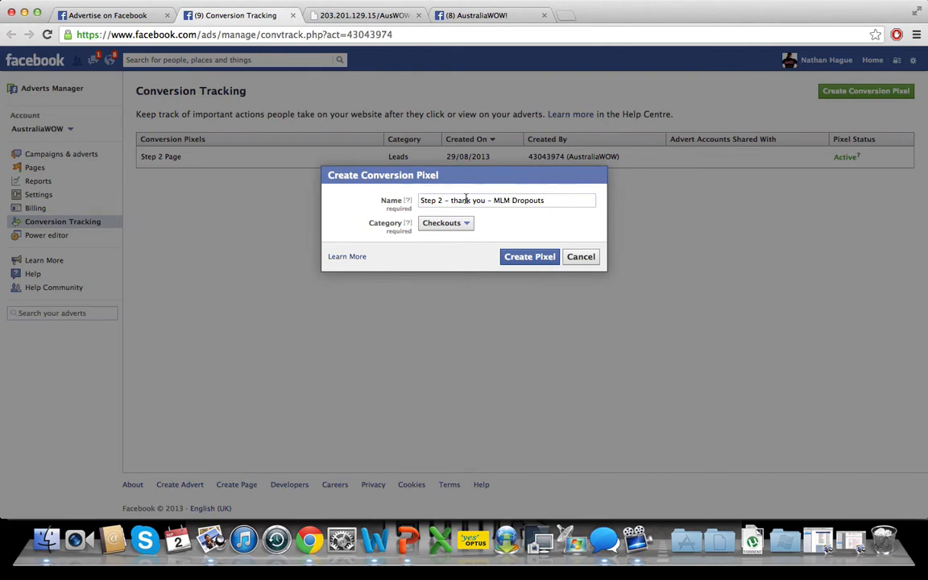
click(467, 224)
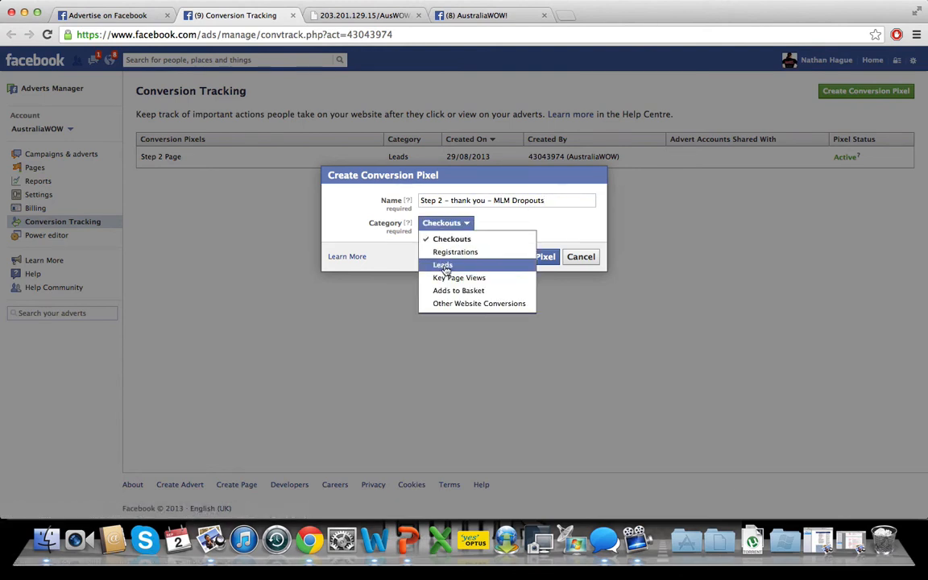
click(577, 236)
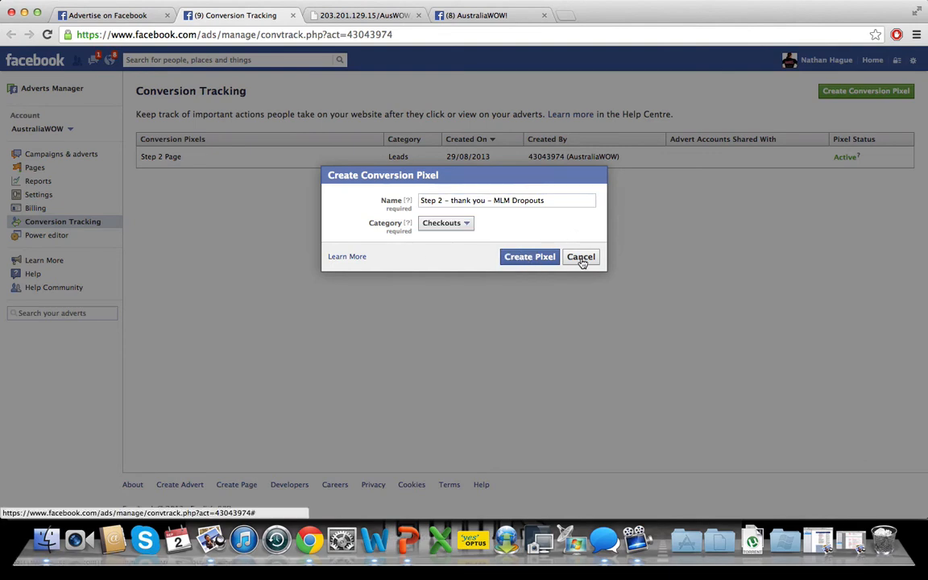
click(581, 261)
- Display the code of the existing Step 2 Page conversion pixel and copy all of it
mouse_move(425, 151)
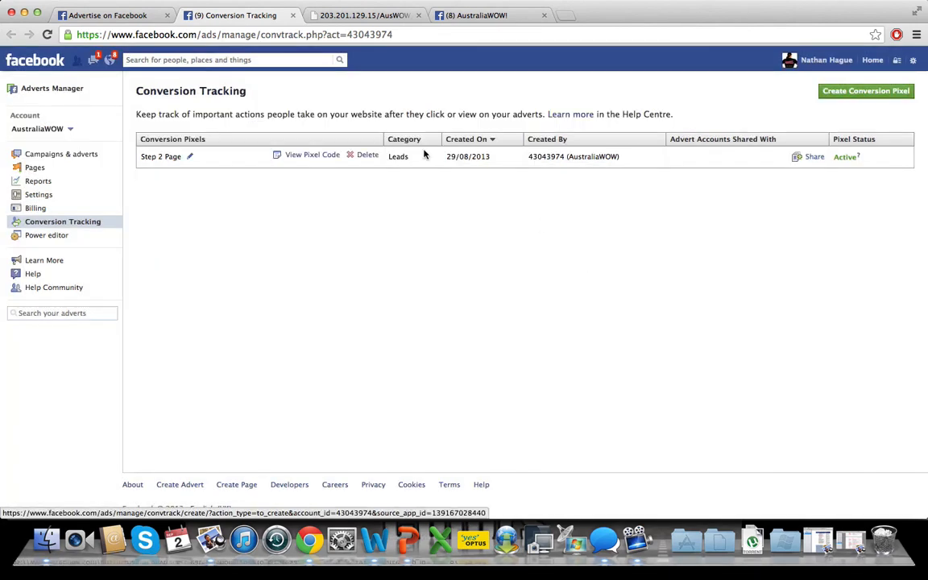
click(307, 158)
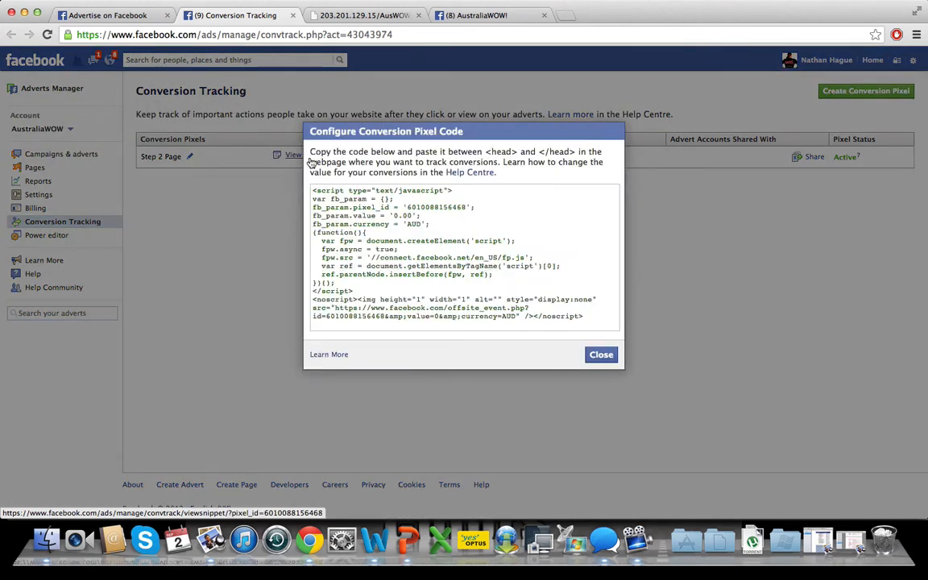
click(371, 216)
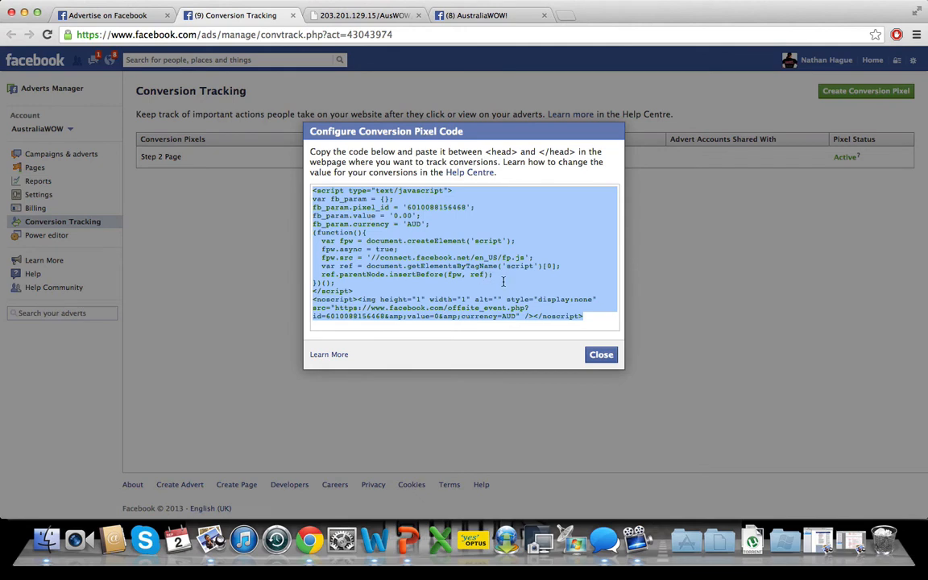
click(601, 355)
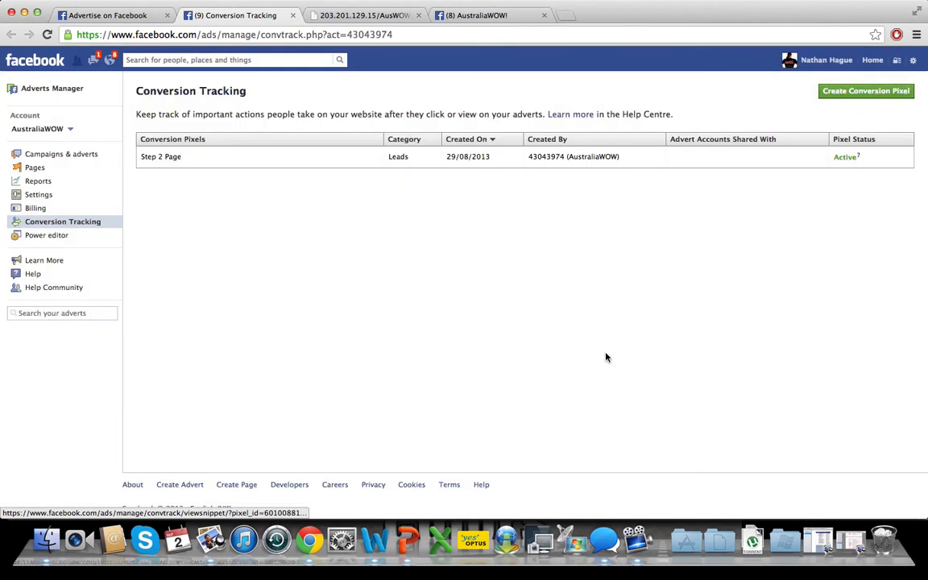
- Switch to Trainer Space and replace the tracking code on the Fat Dads product's landing page with the copied pixel code
click(362, 16)
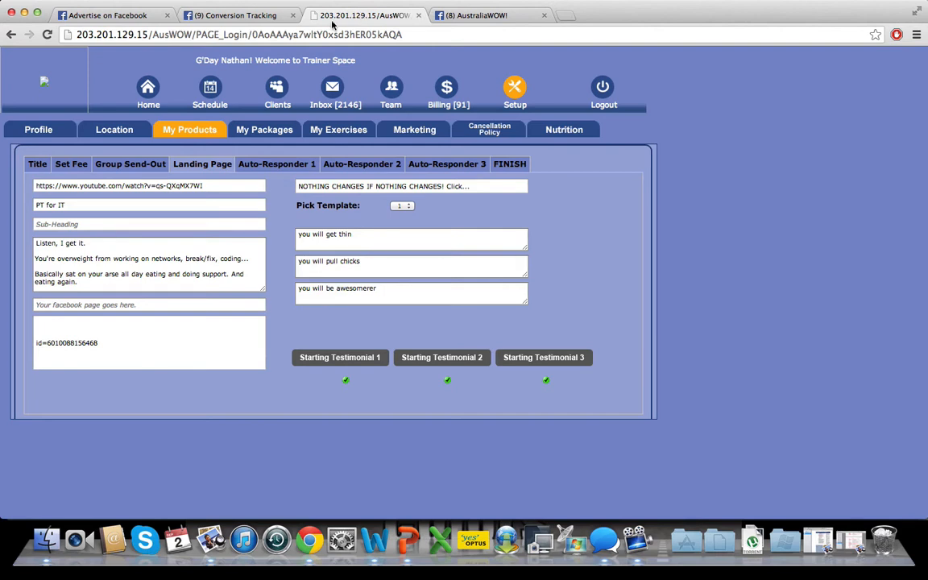
click(34, 167)
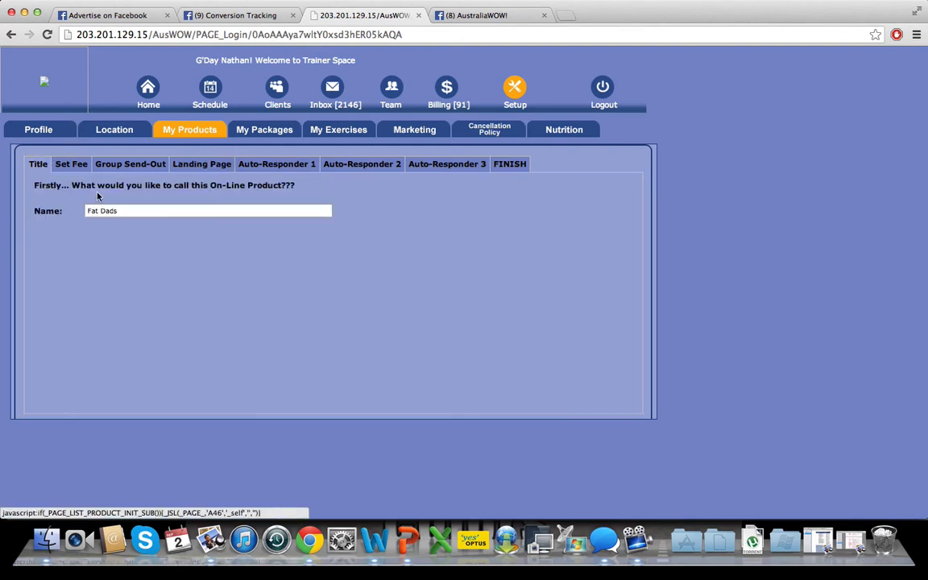
click(175, 162)
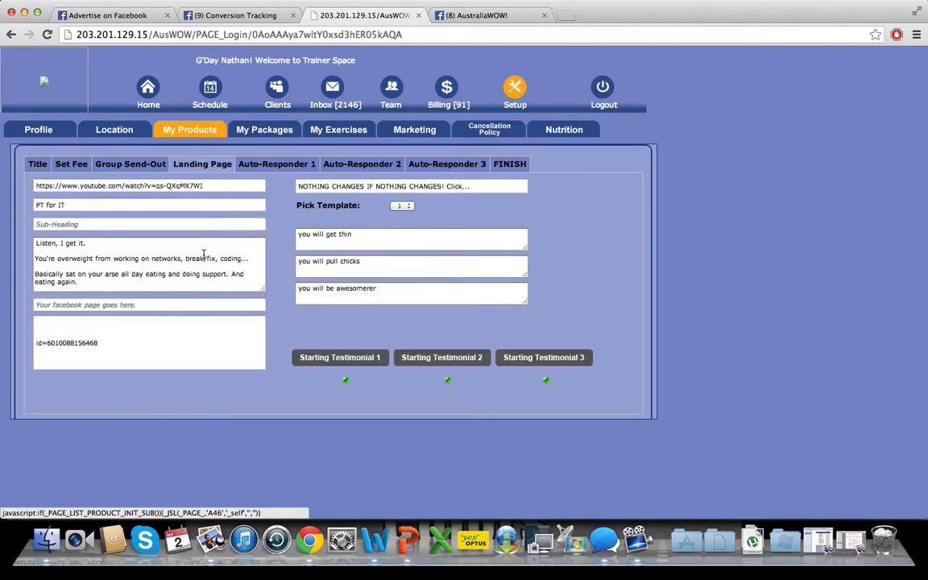
click(65, 332)
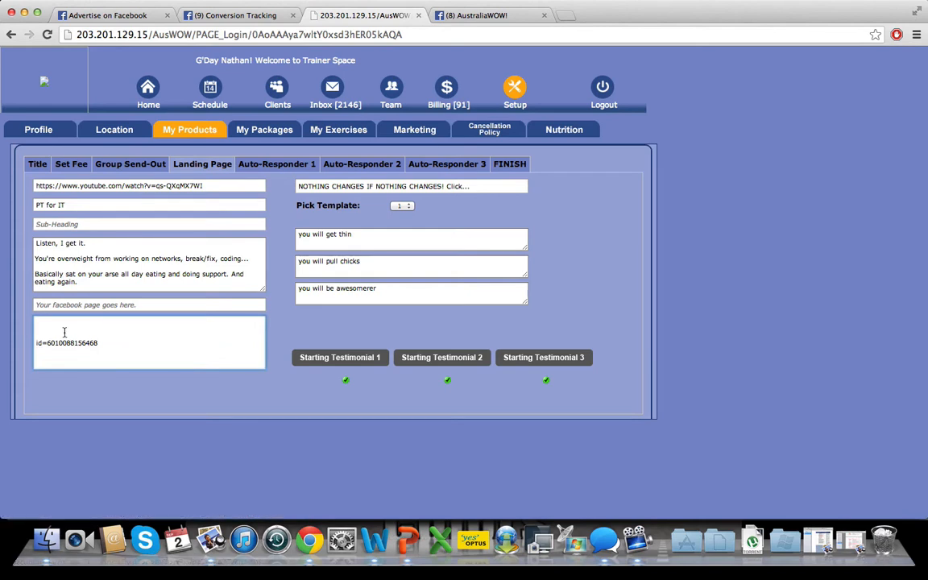
drag(104, 346, 3, 331)
key(super+v)
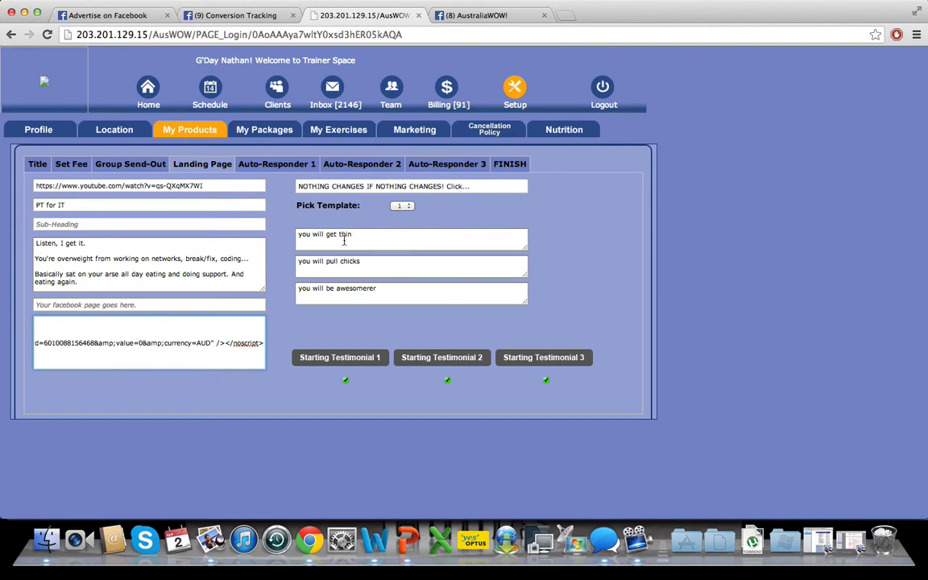
- Finish the Fat Dads product setup and take it live
click(507, 163)
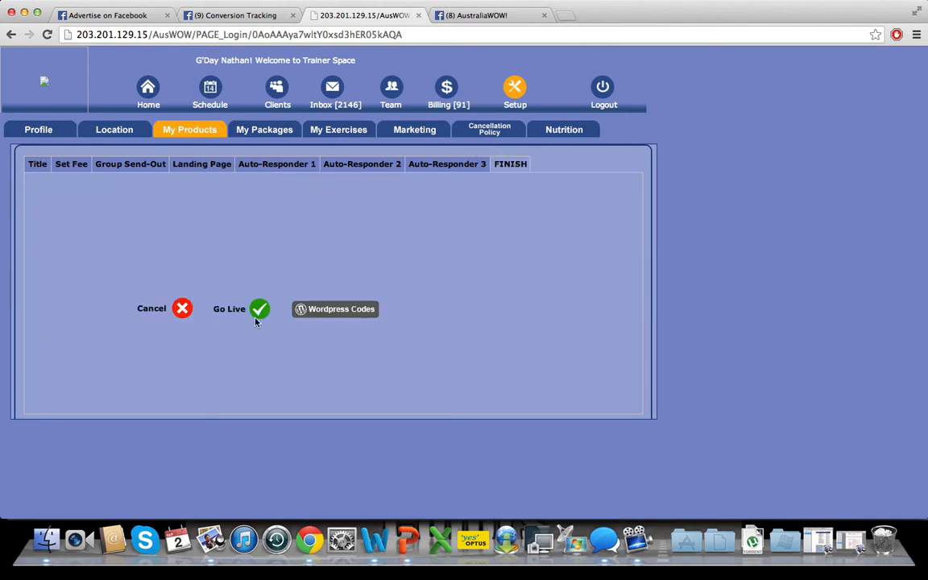
click(256, 312)
click(551, 188)
- Return to the Facebook advert form, switch to advanced pricing and optimise for clicks with manual bidding
click(109, 16)
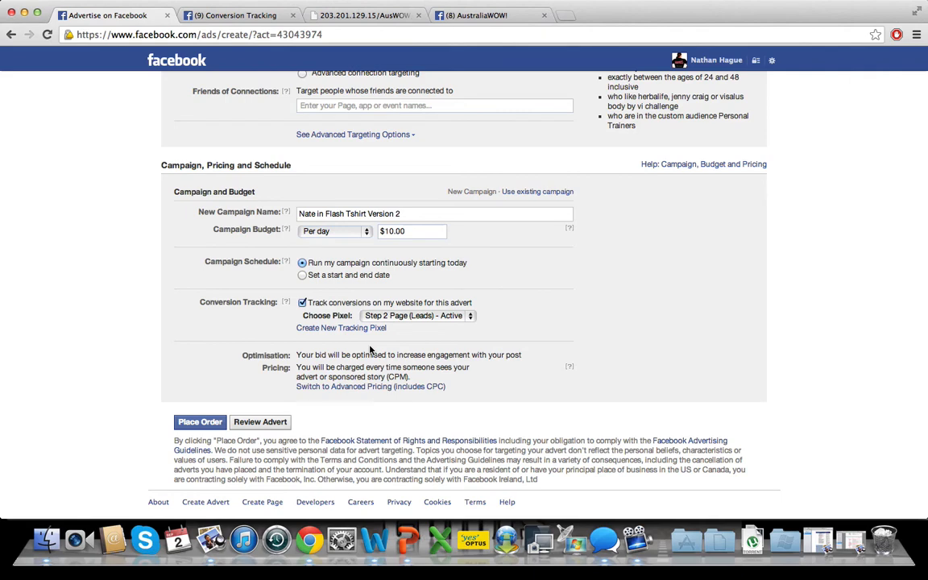
scroll(370, 349, down, 2)
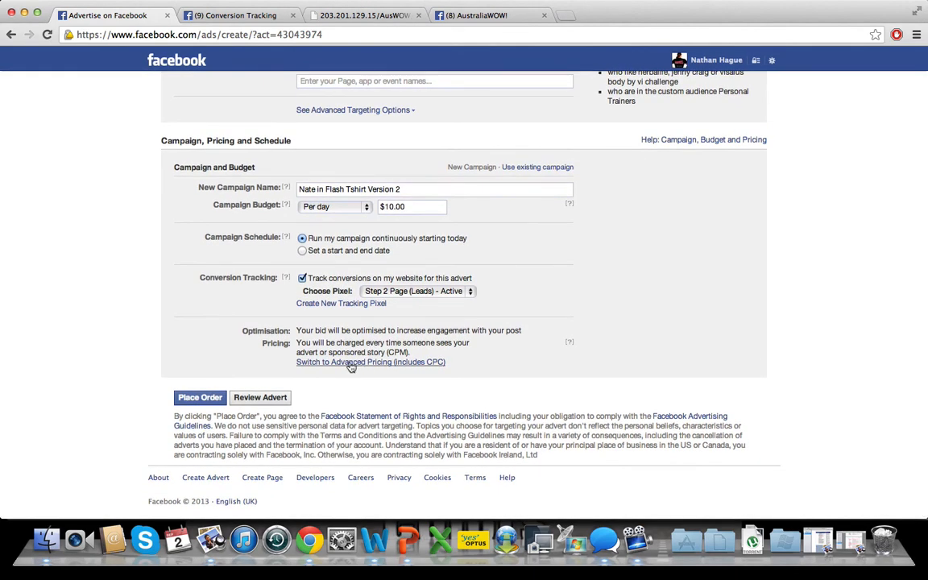
click(352, 362)
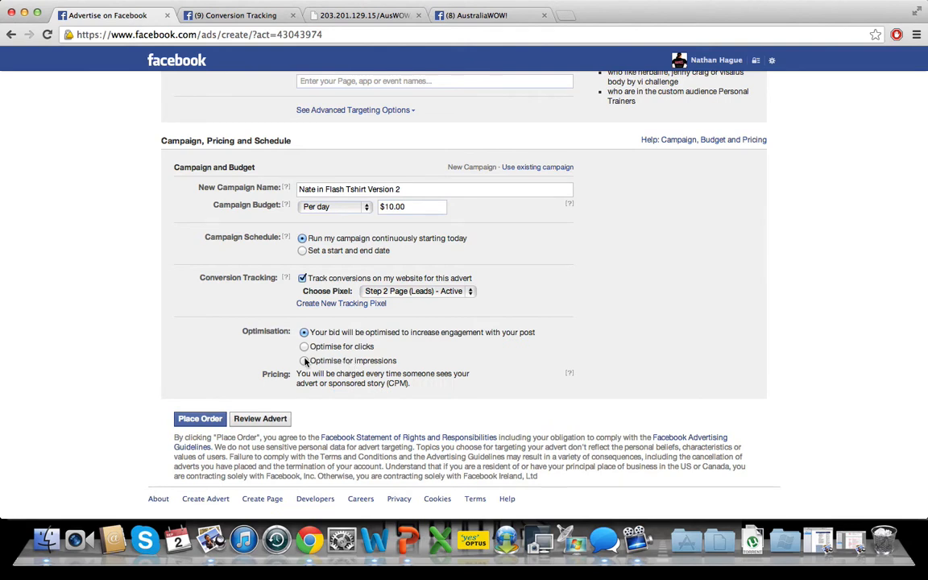
click(305, 347)
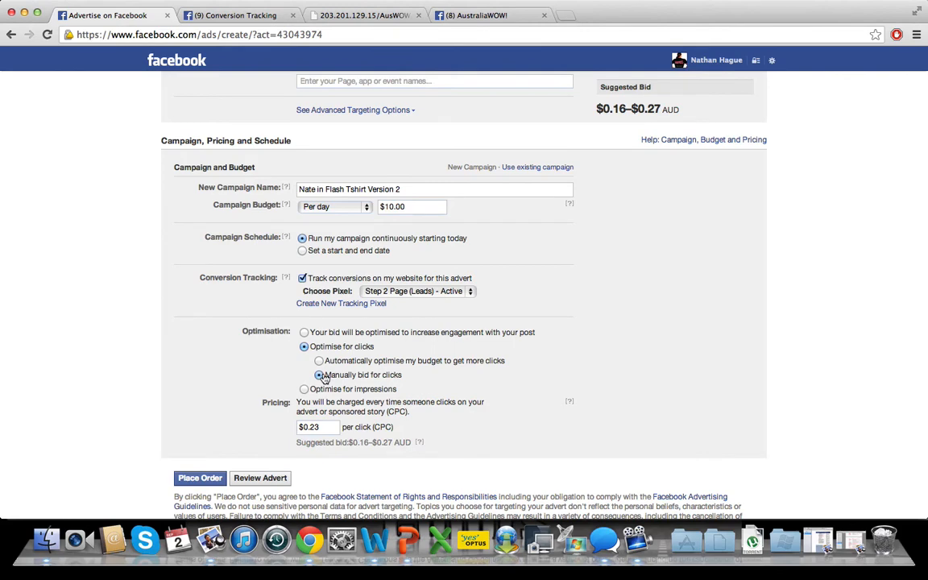
- Compare the suggested bid range and set the bid to 1.00 per click
scroll(342, 411, down, 3)
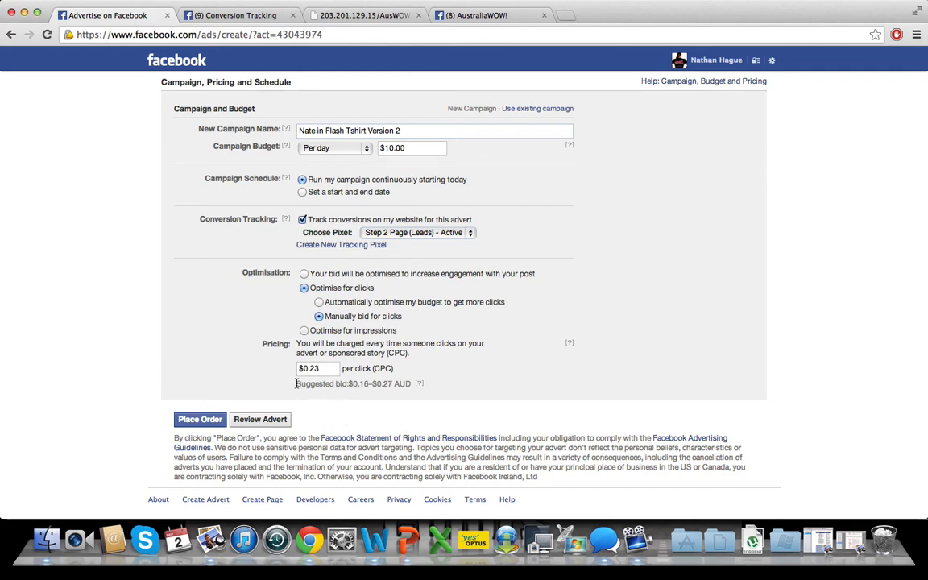
drag(296, 384, 410, 385)
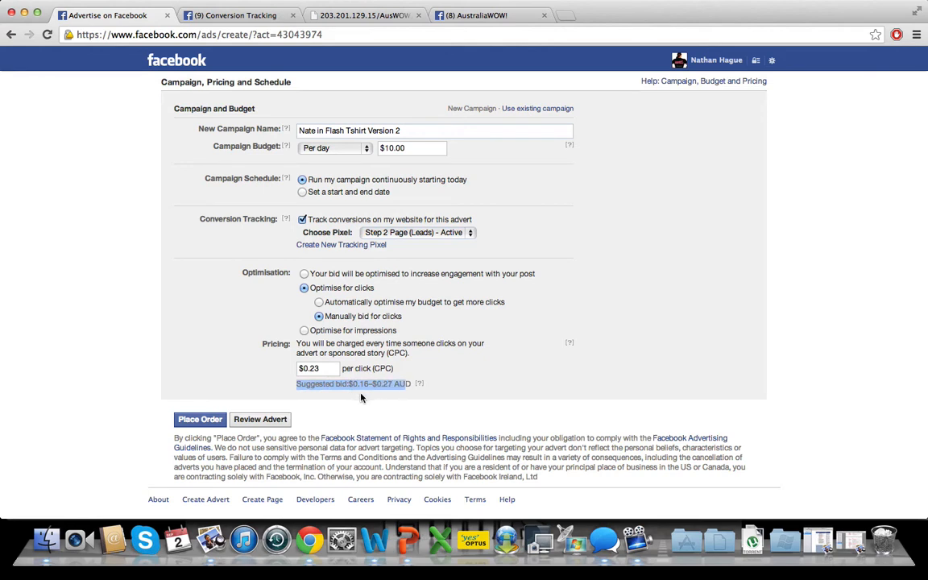
click(316, 368)
drag(327, 368, 252, 369)
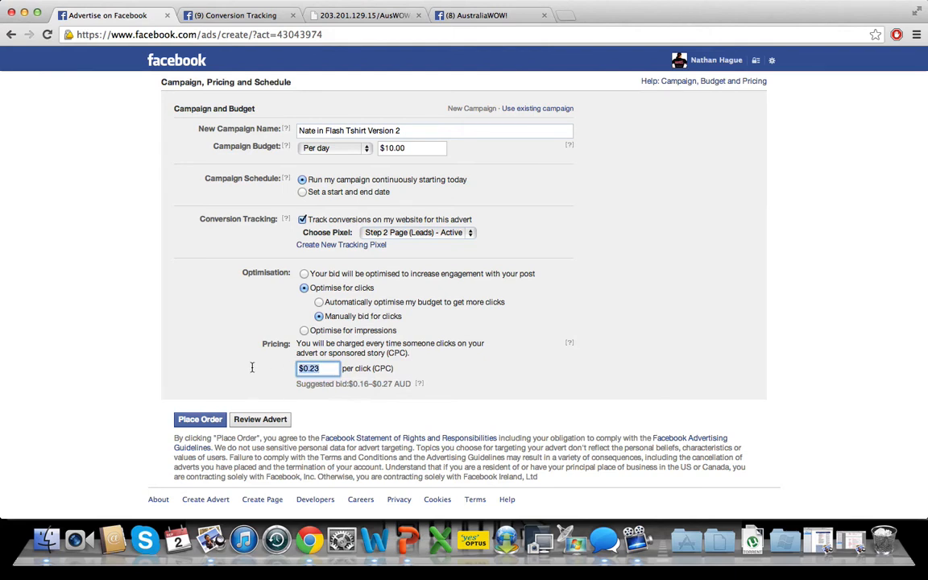
text(1.00)
- Open the advert's review page and check the targeted countries, ages, interests and custom audience
click(260, 419)
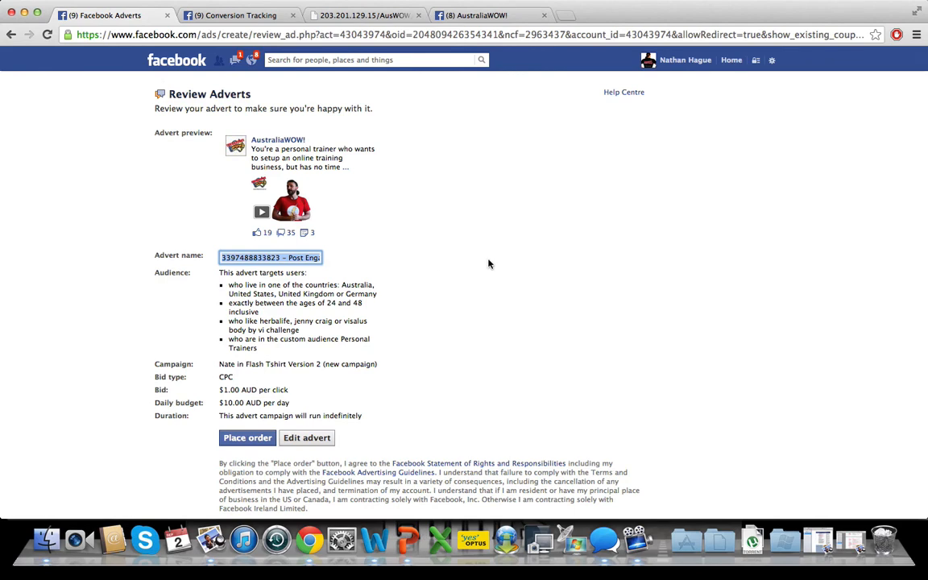
drag(258, 348, 228, 285)
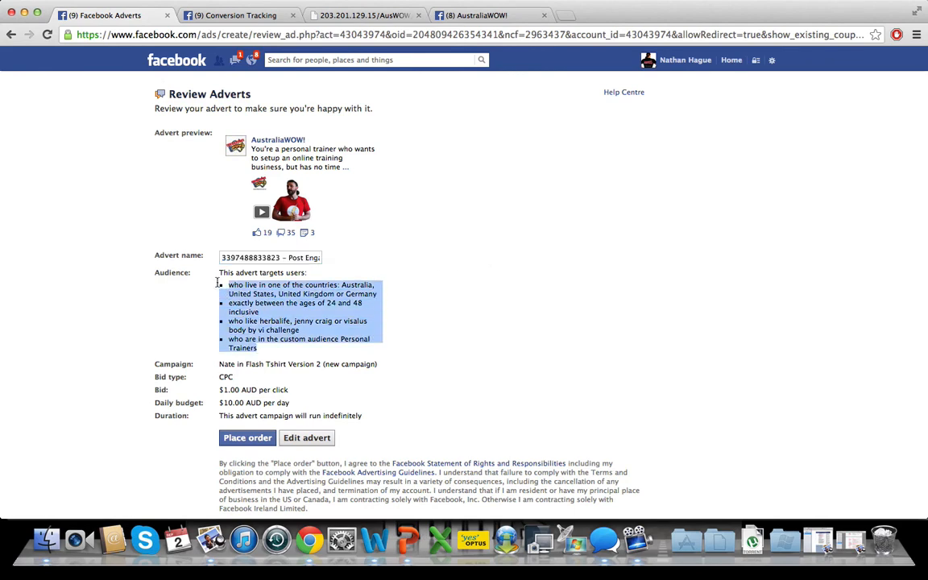
click(318, 303)
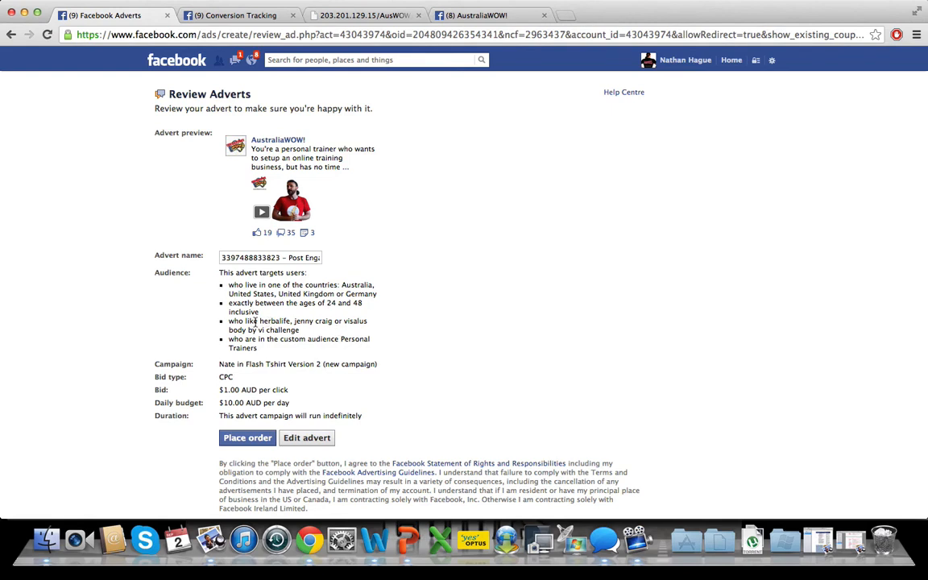
drag(279, 340, 296, 345)
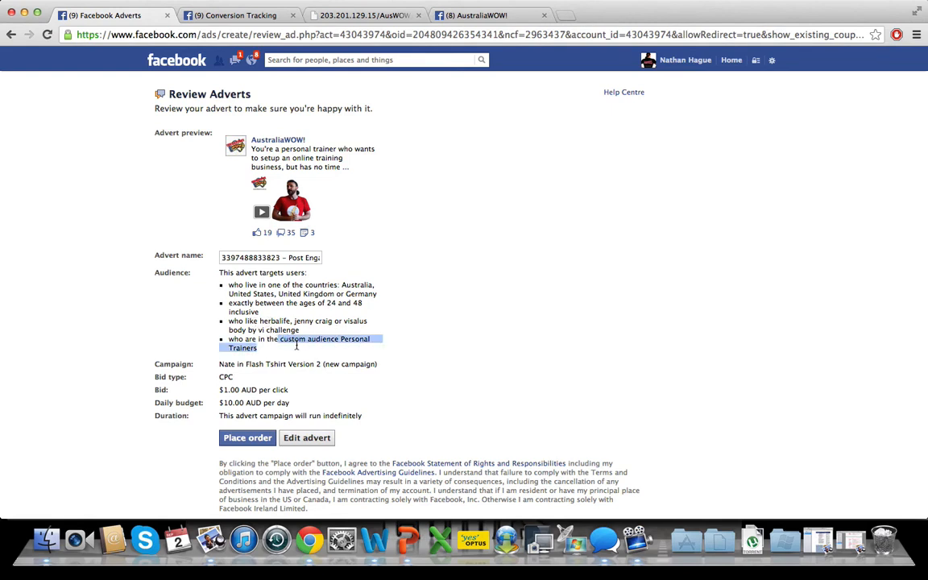
click(296, 345)
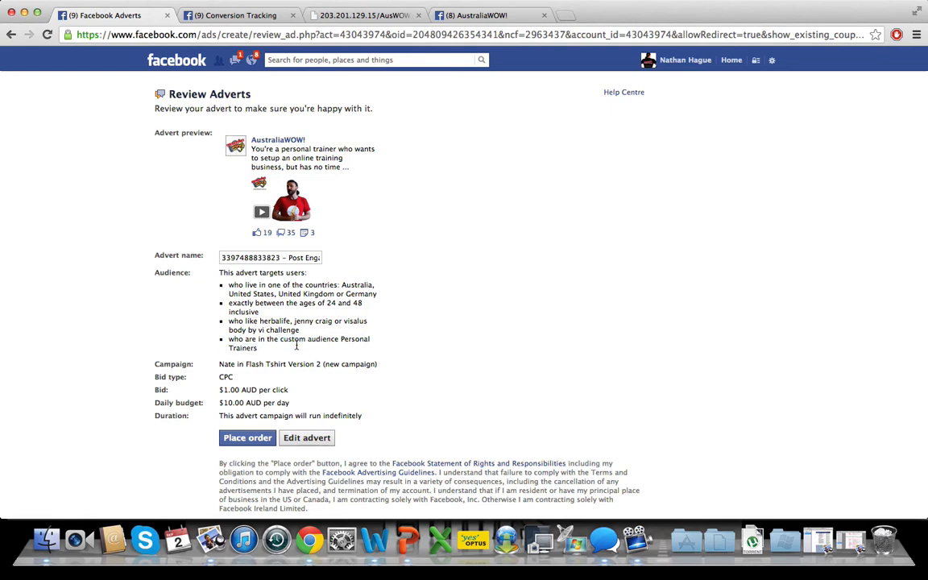
- Rename the advert with the presenter's first name followed by "In A Red Flash Tshirt V2.0"
click(236, 256)
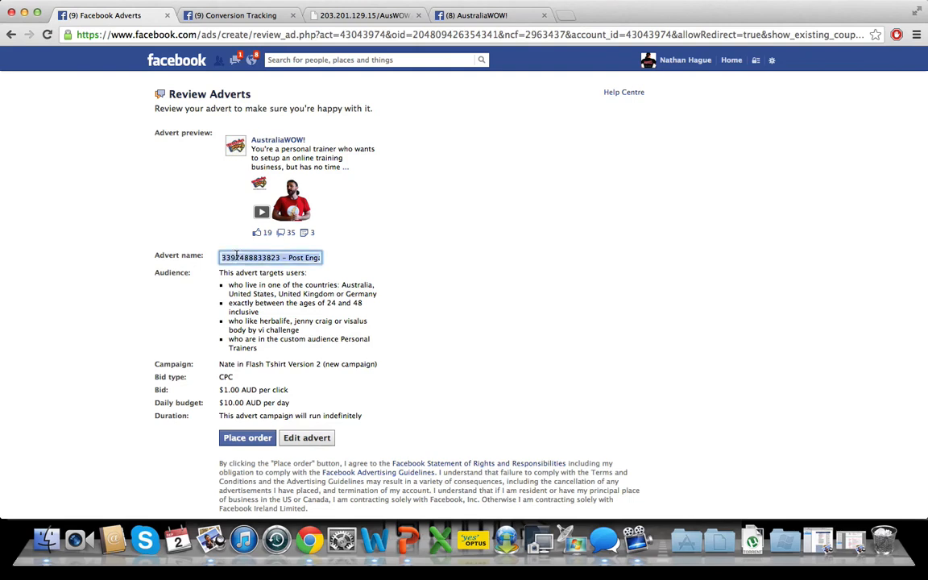
text(Nate In A)
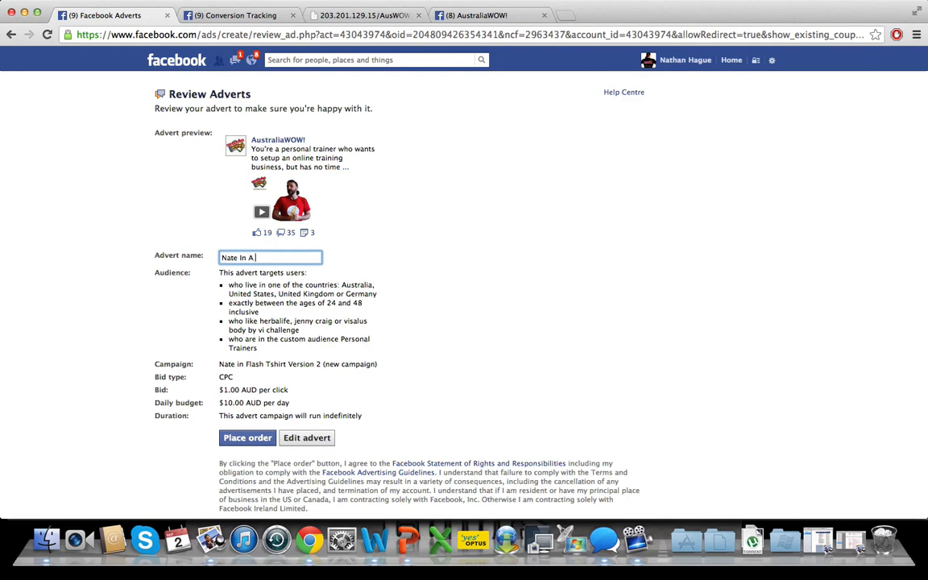
text( Red Flash Tshirt V2.0)
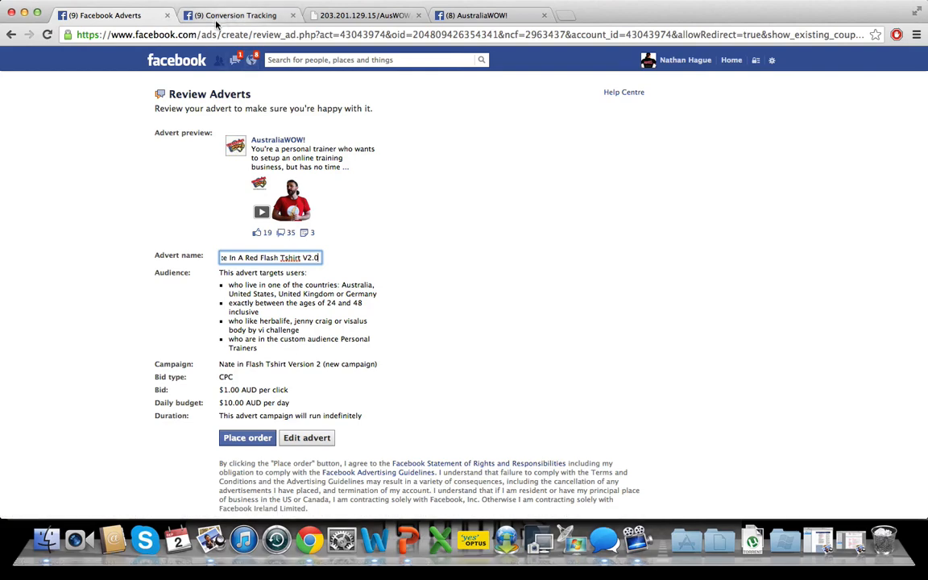
- Leave the advert review, return to the list of all campaigns and open the "AW! Fitness Professionals 100 clients in 24 days" campaign
click(10, 35)
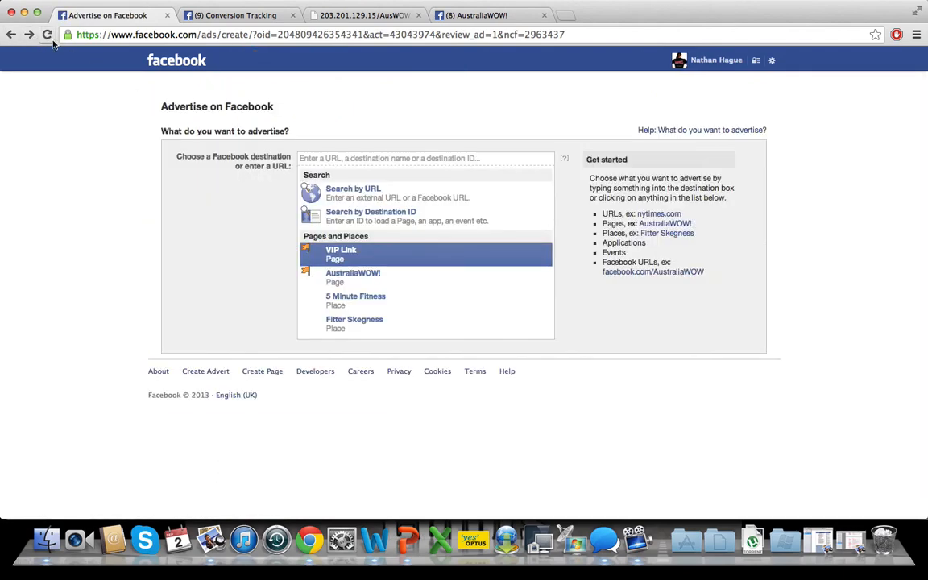
click(11, 35)
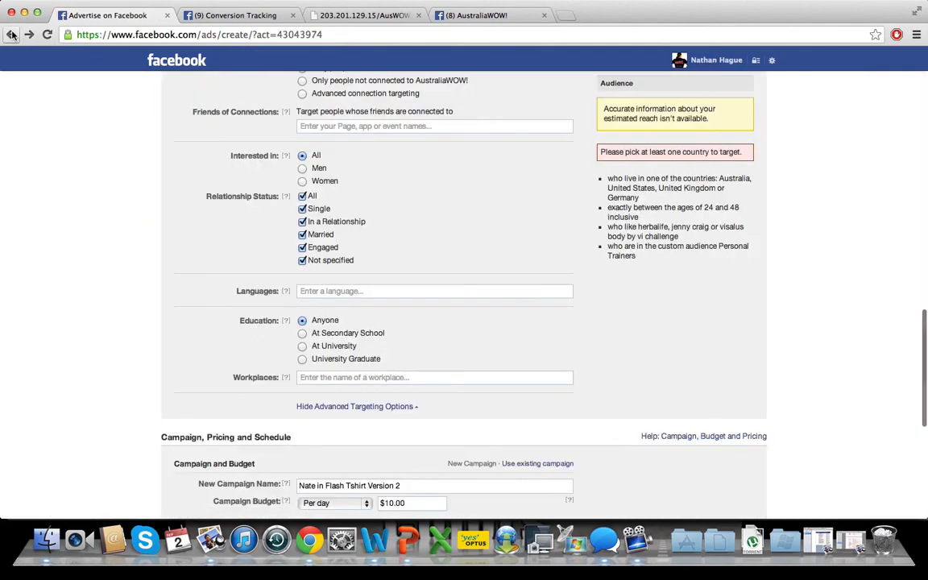
click(11, 35)
click(538, 187)
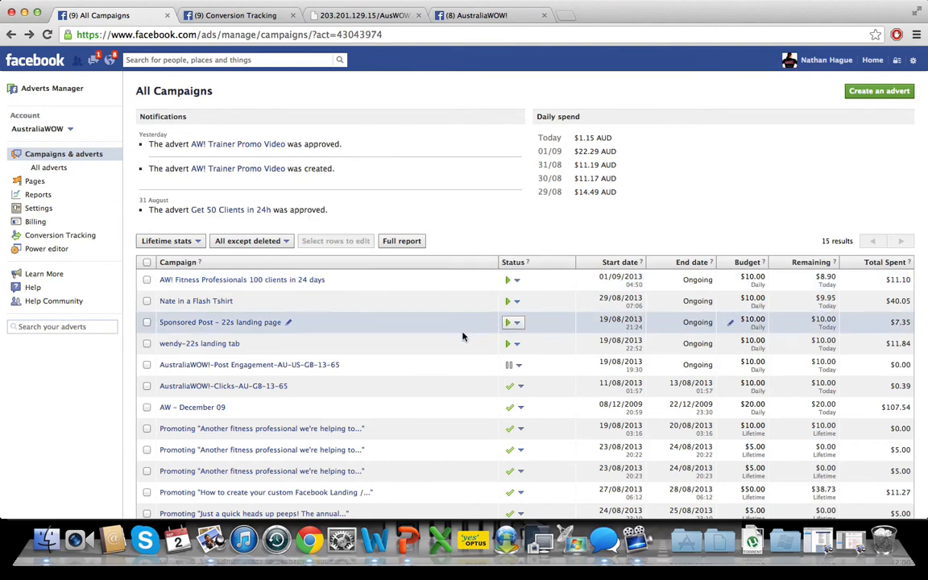
scroll(464, 337, down, 1)
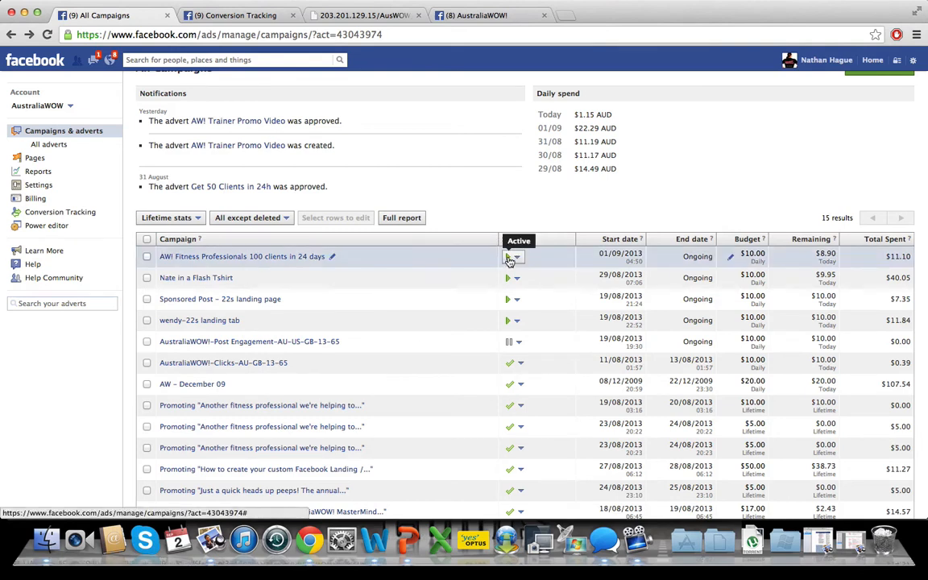
click(266, 258)
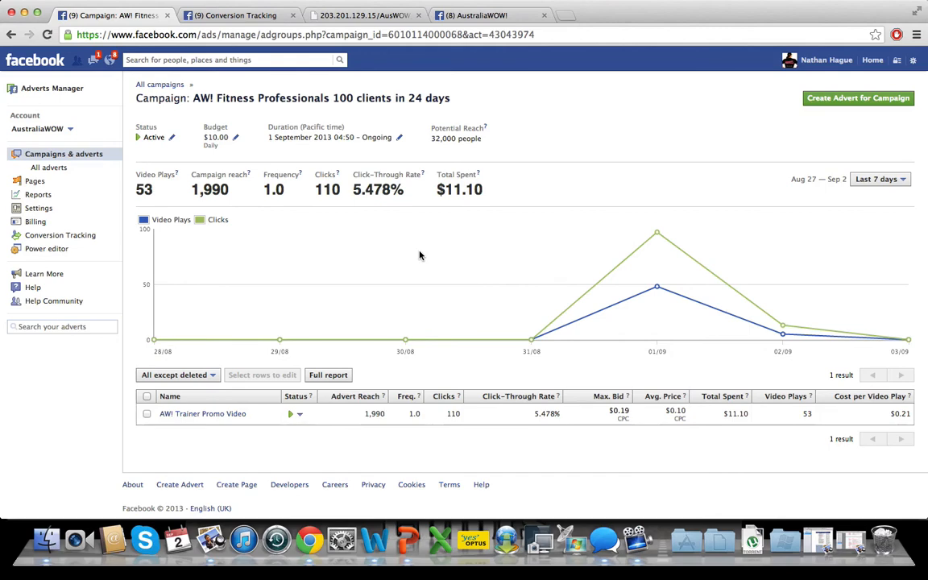
- Examine the campaign's video plays, clicks and click-through rate
scroll(419, 256, down, 1)
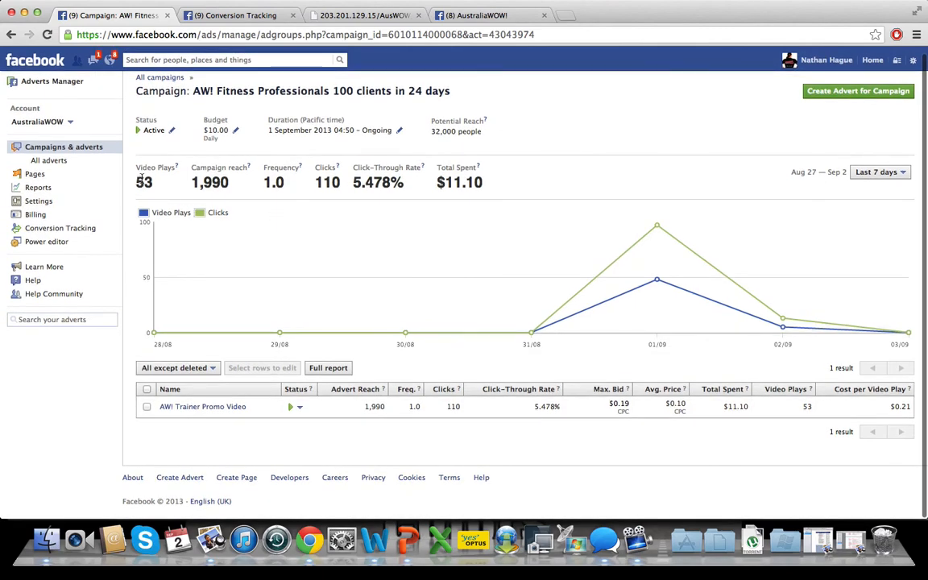
scroll(302, 191, up, 1)
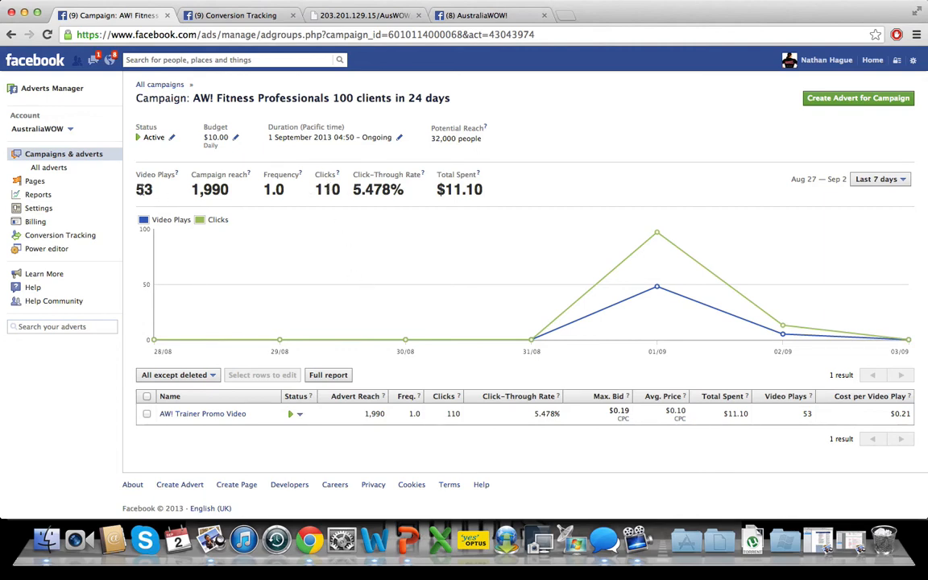
double_click(327, 189)
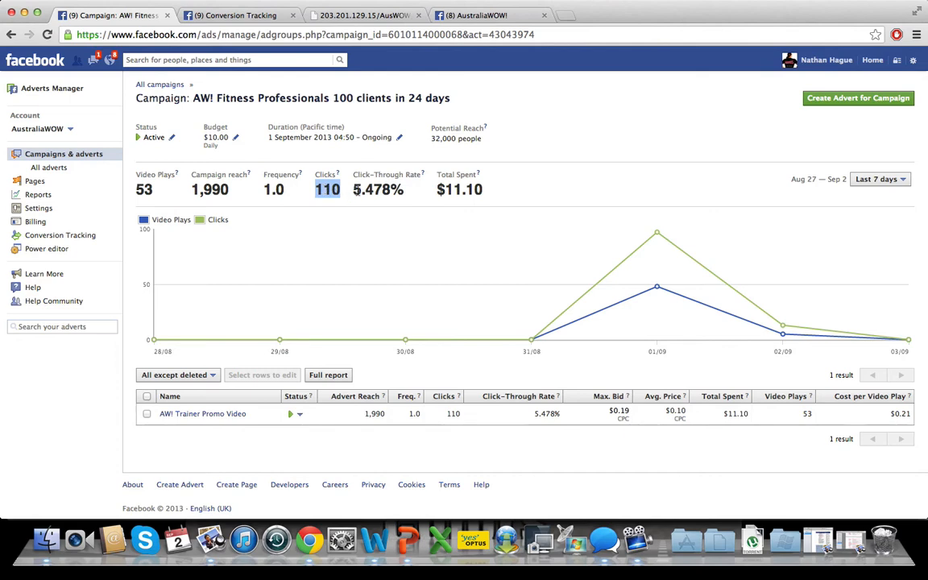
click(362, 188)
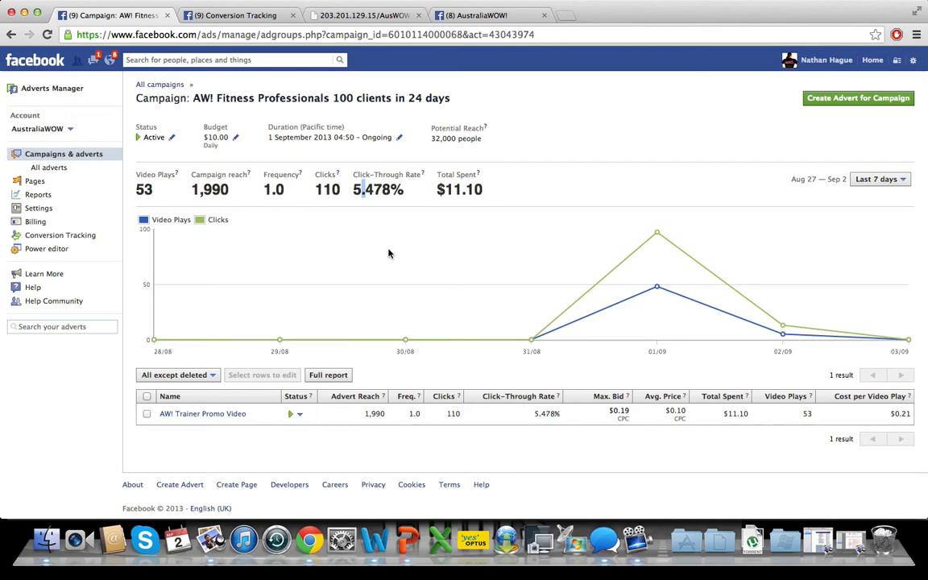
- Try a maximum bid of $0.08 for the AW! Trainer Promo Video advert and discard the change
scroll(388, 254, down, 1)
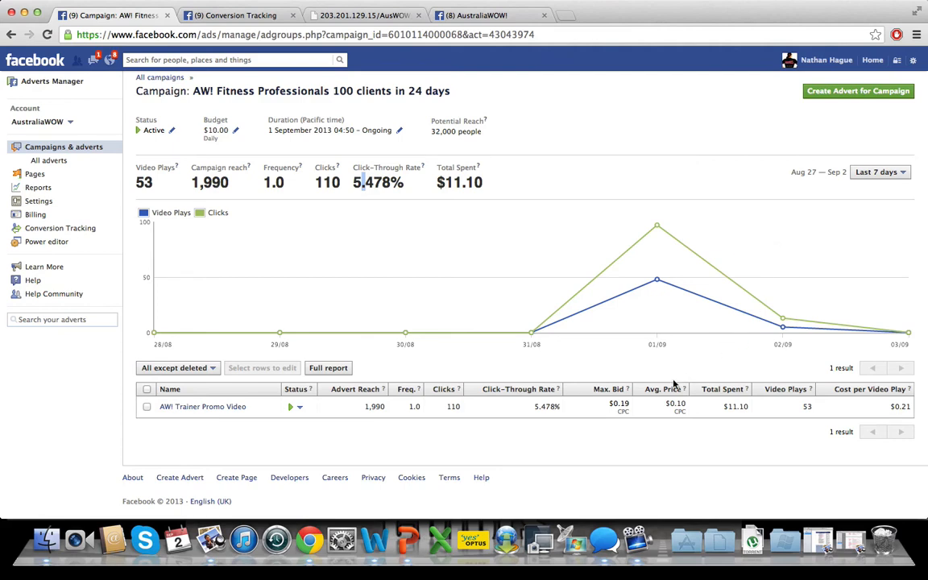
mouse_move(612, 411)
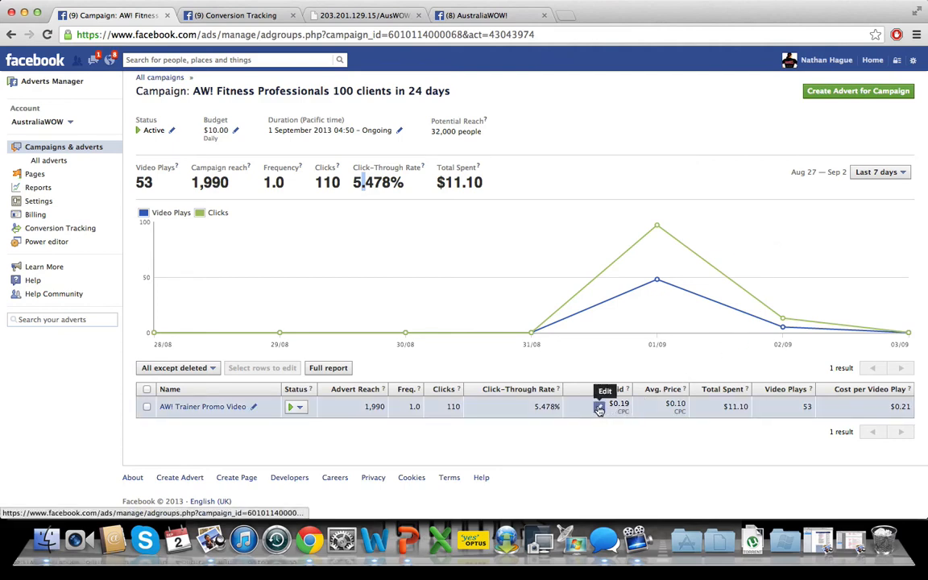
click(599, 409)
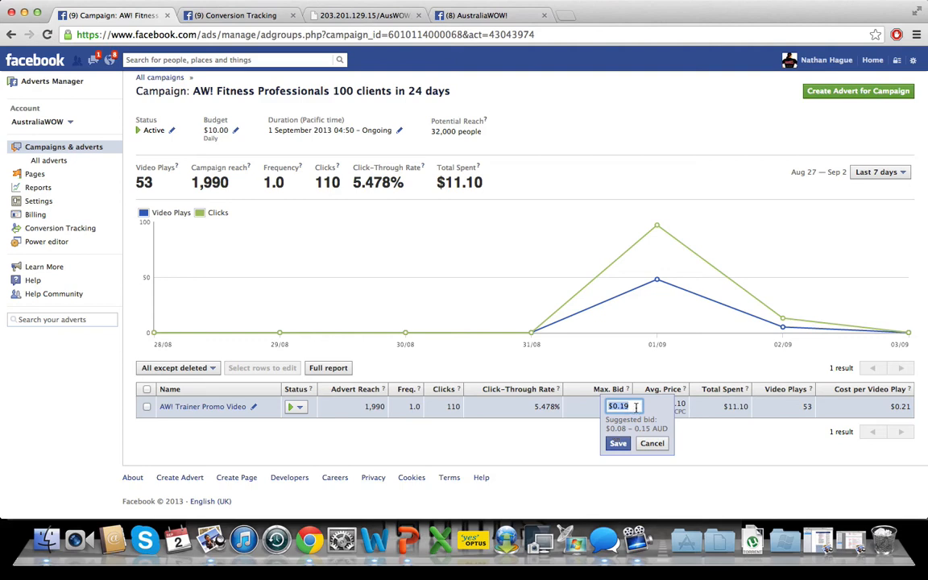
click(635, 406)
key(BackSpace)
key(BackSpace)
text(08)
click(644, 445)
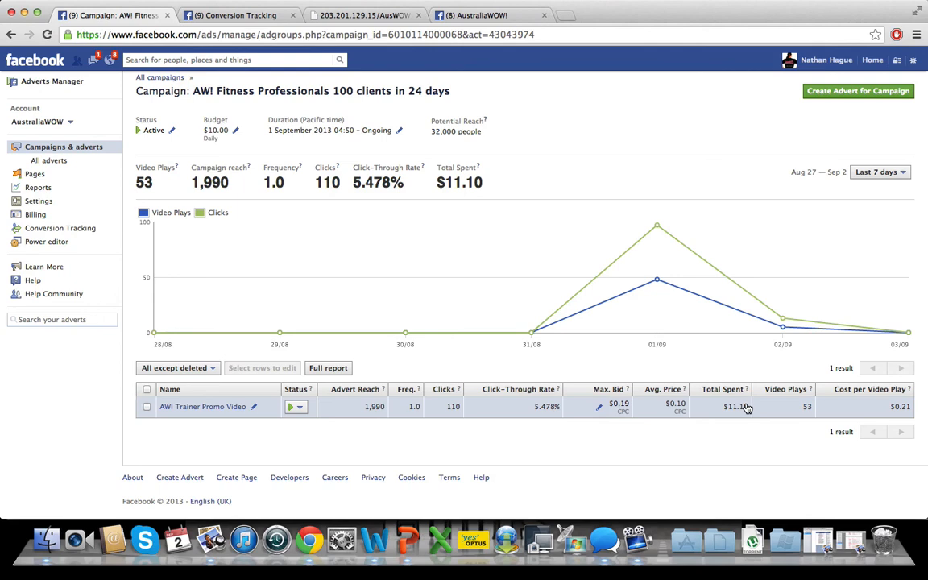
- Check the campaign's total spend and expand the AW! Trainer Promo Video advert to review its targeting and performance
triple_click(486, 184)
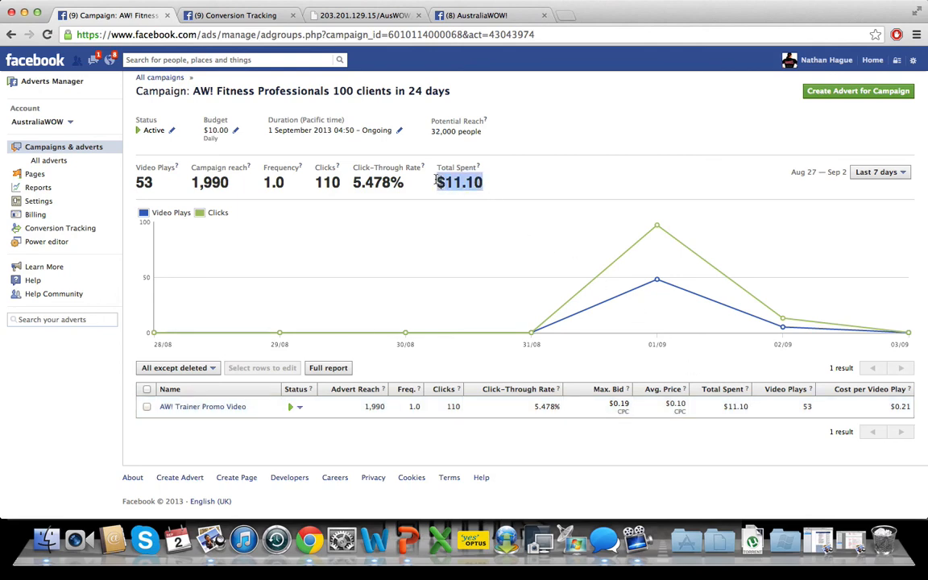
click(489, 184)
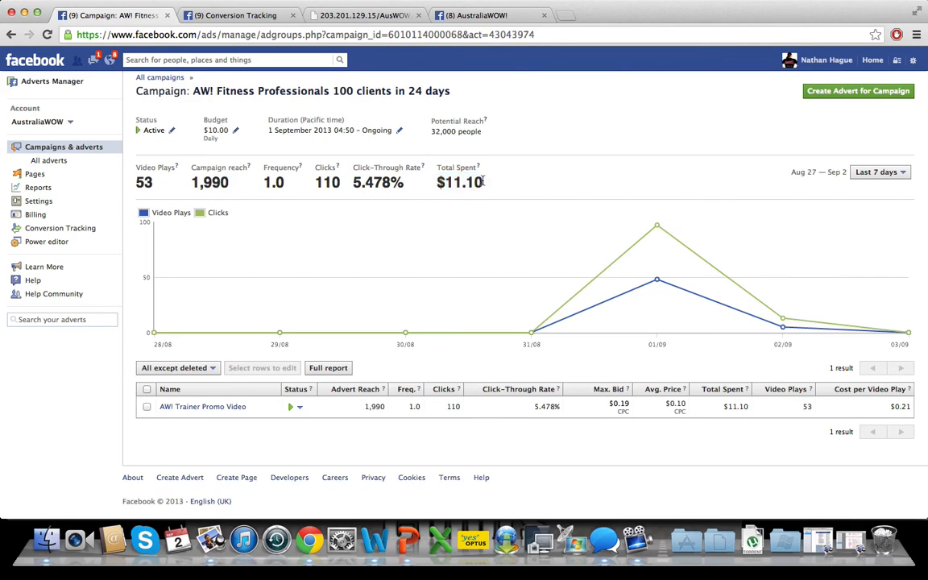
drag(484, 182, 439, 180)
click(502, 189)
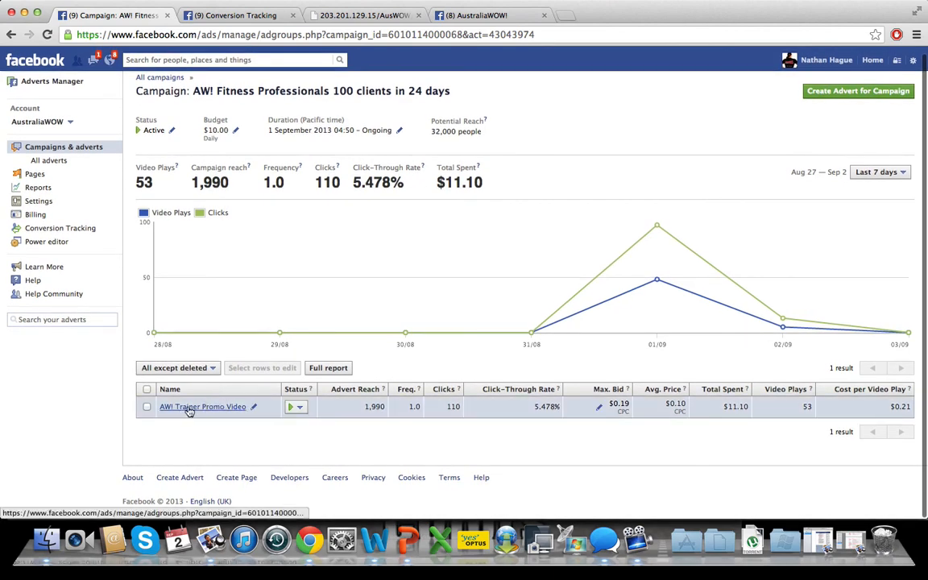
click(181, 409)
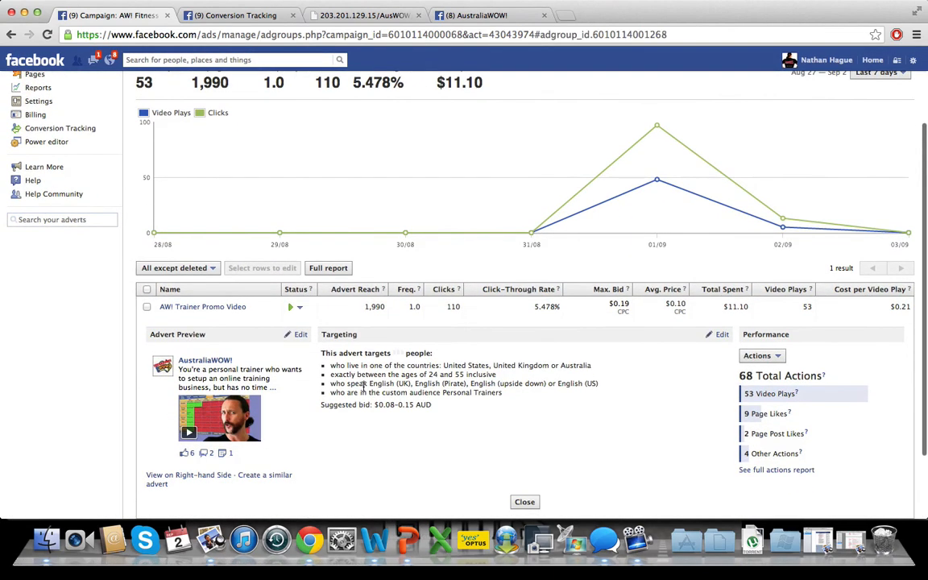
scroll(363, 388, down, 3)
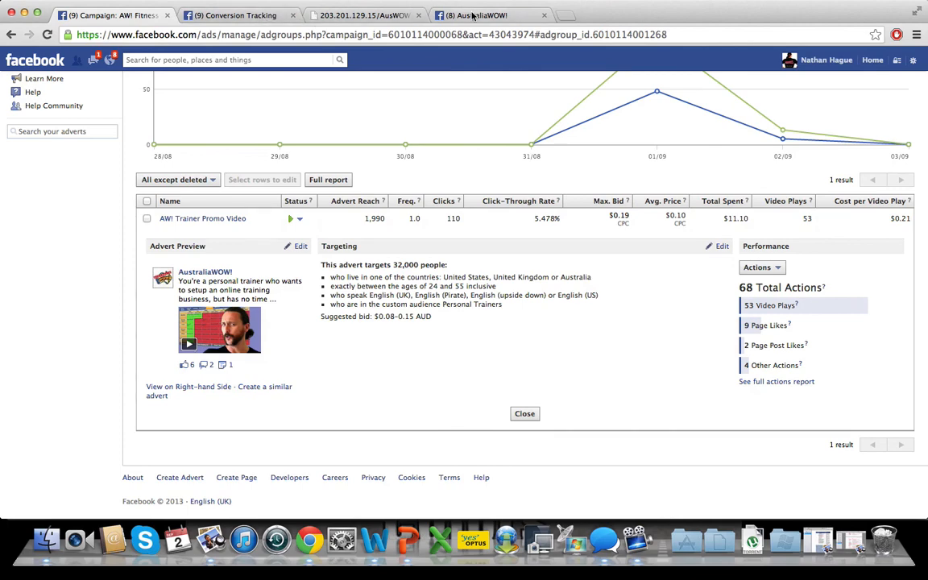
- Switch to the AustraliaWOW! Facebook page and look over the likes and comments on the promoted Flash T-shirt video post
click(435, 14)
scroll(414, 202, down, 3)
scroll(414, 202, down, 5)
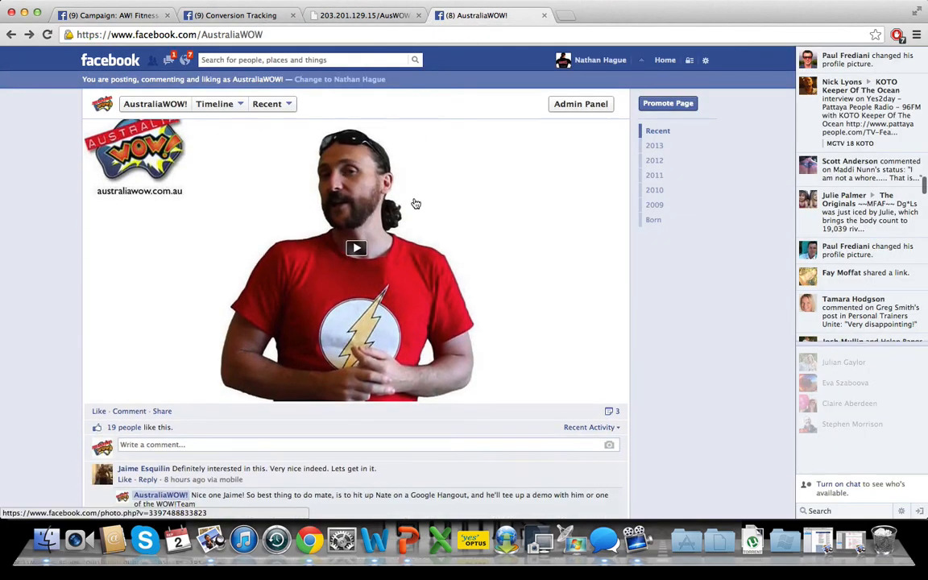
scroll(416, 203, down, 1)
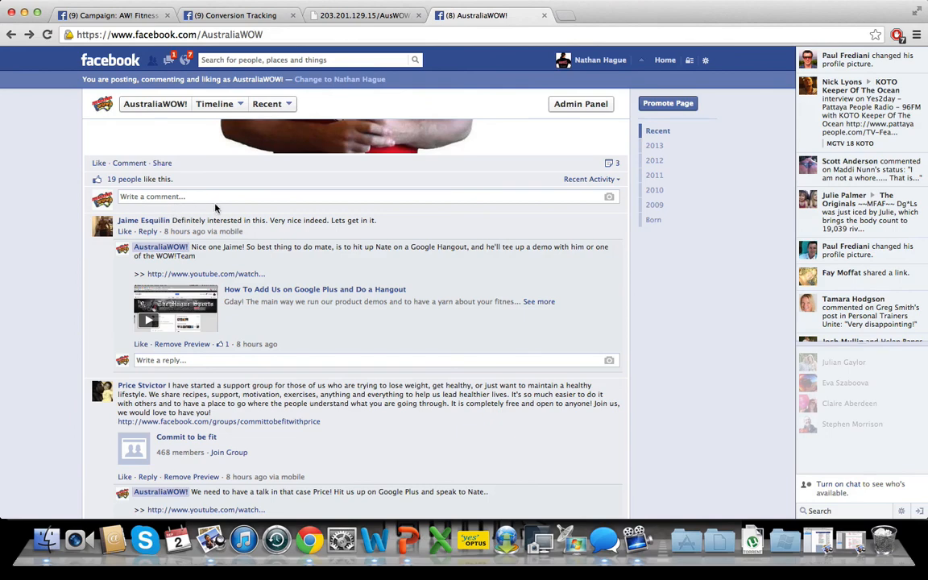
scroll(246, 224, down, 2)
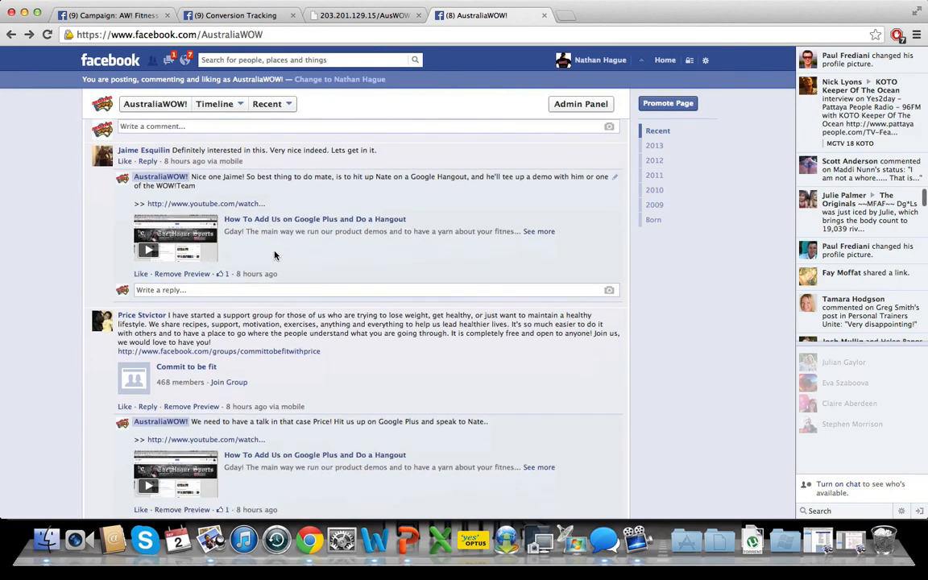
scroll(274, 256, down, 8)
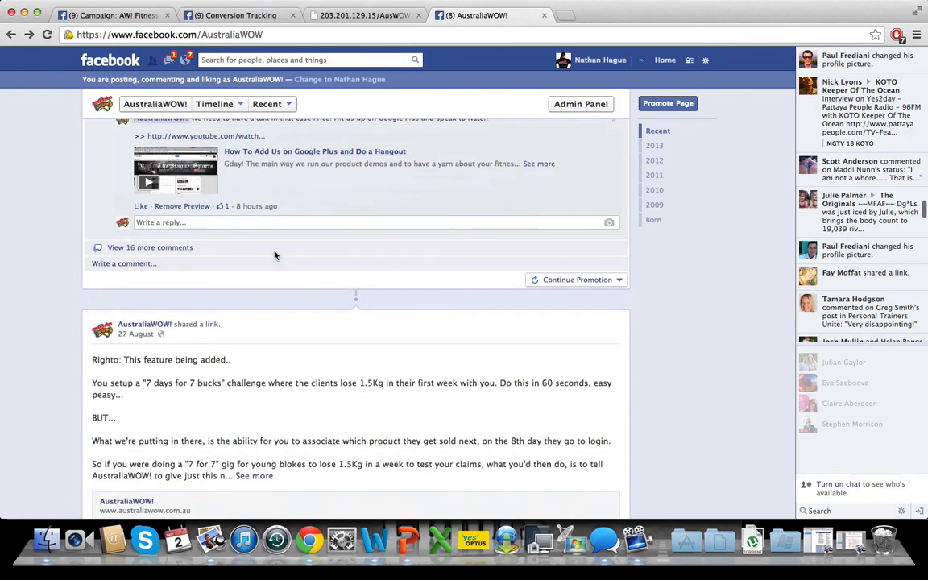
scroll(274, 255, down, 3)
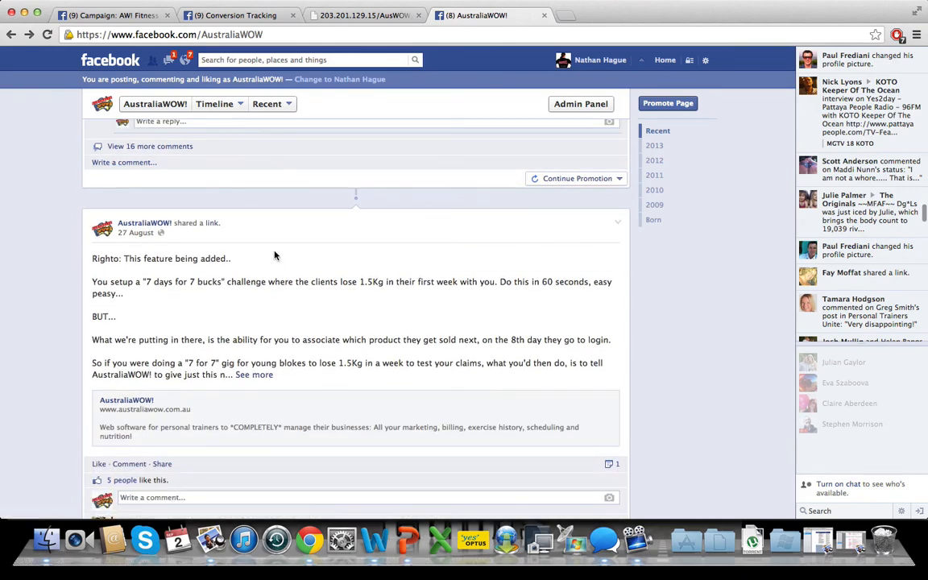
scroll(274, 256, up, 8)
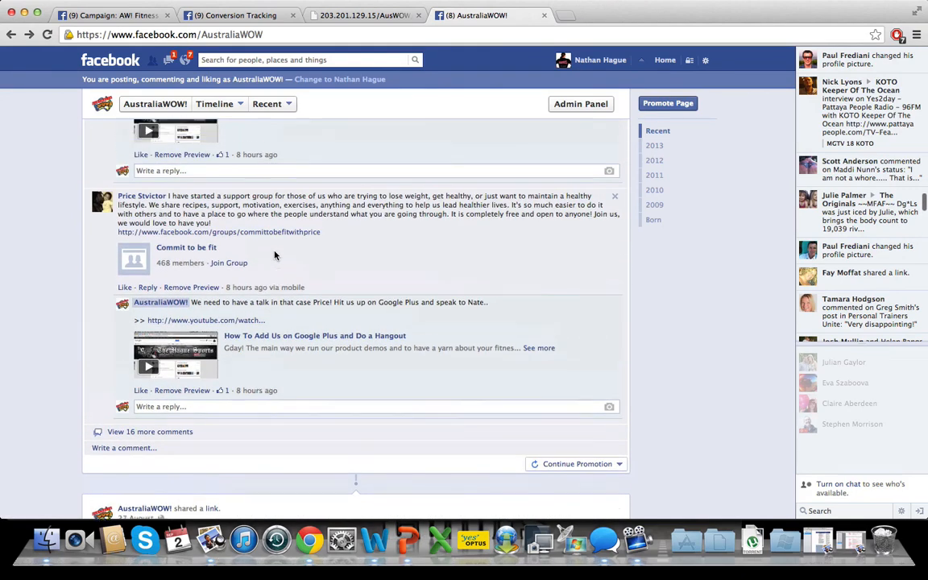
scroll(274, 256, up, 1)
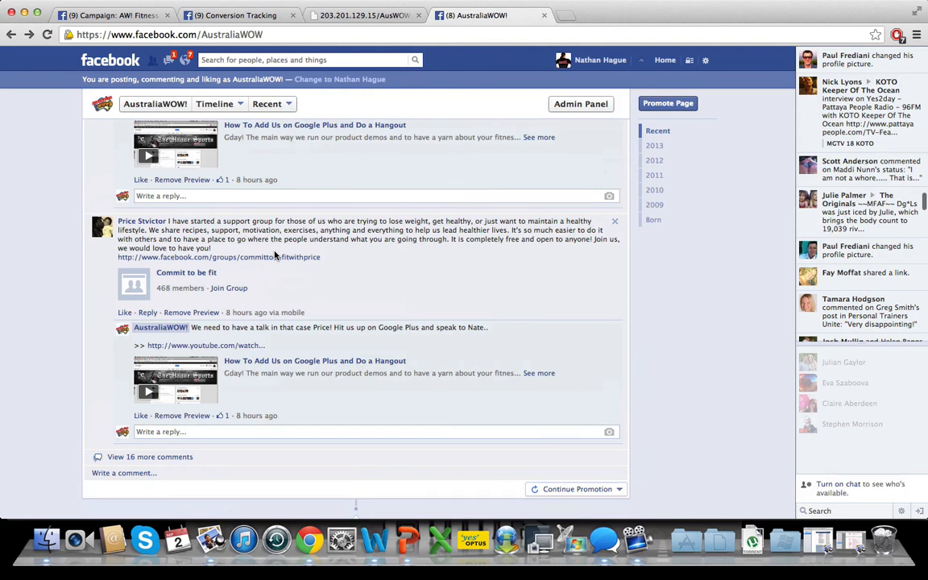
scroll(274, 255, up, 8)
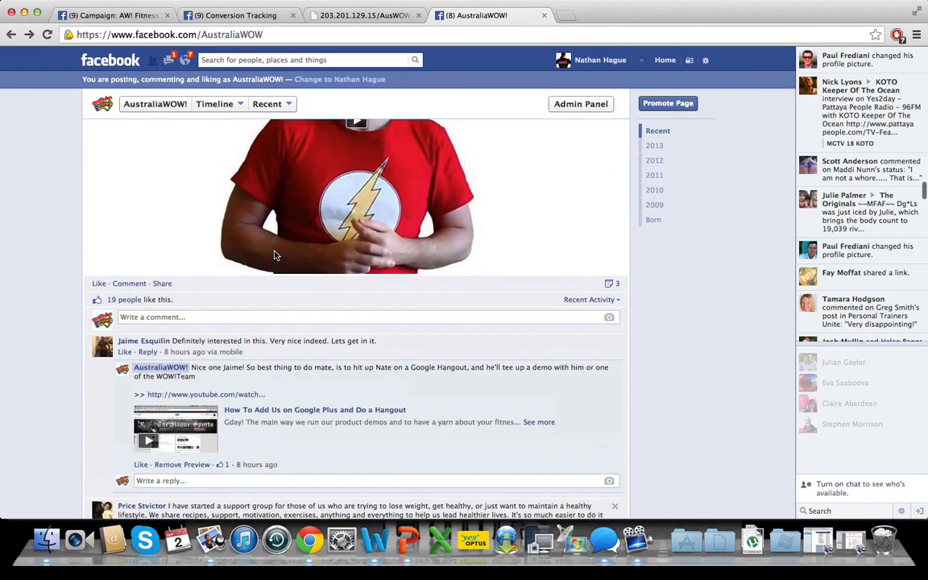
- Check the comment sorting options on the video post and load all of its remaining comments
click(600, 299)
click(572, 327)
scroll(339, 352, down, 2)
scroll(337, 352, down, 6)
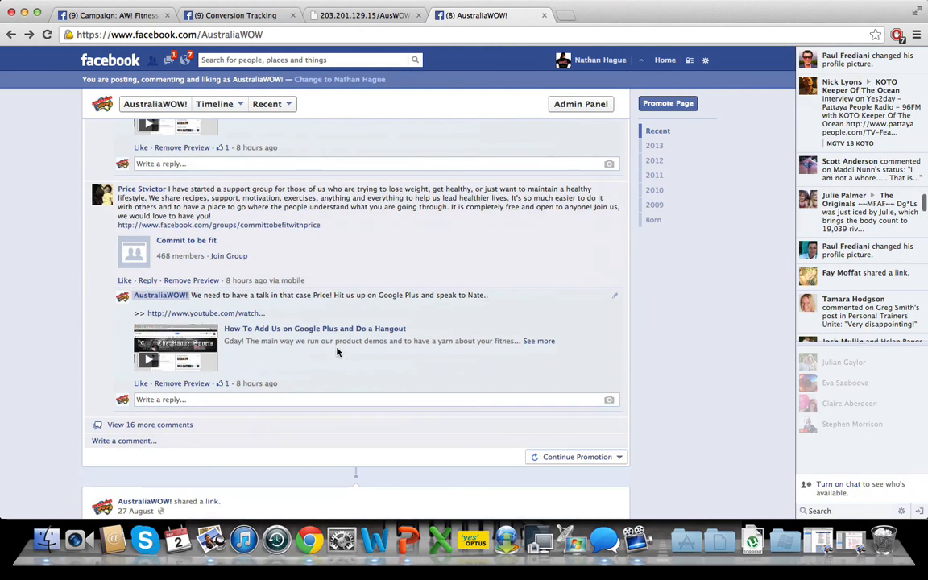
click(129, 425)
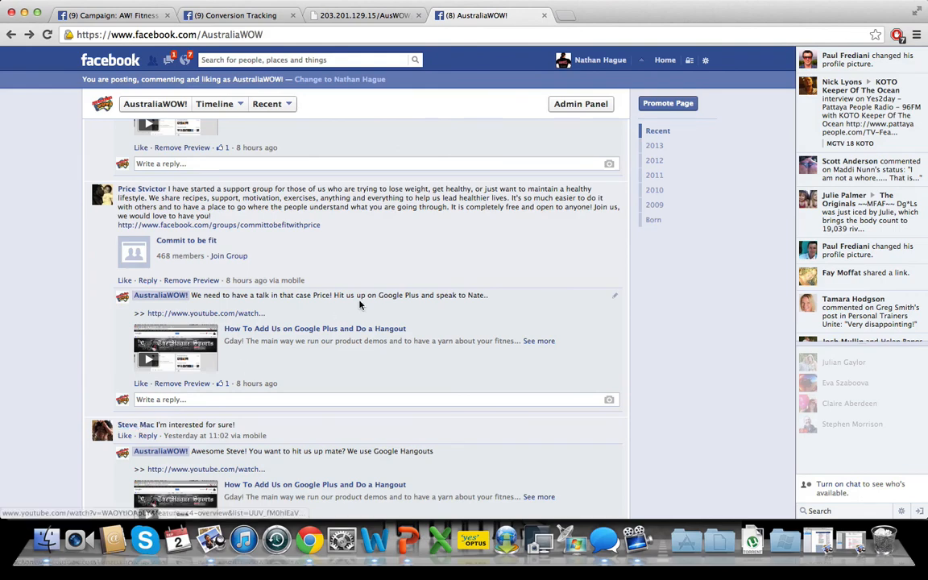
- Read through the video post's expanded comments and the replies AustraliaWOW! gave to interested trainers
scroll(361, 305, down, 1)
scroll(360, 304, down, 5)
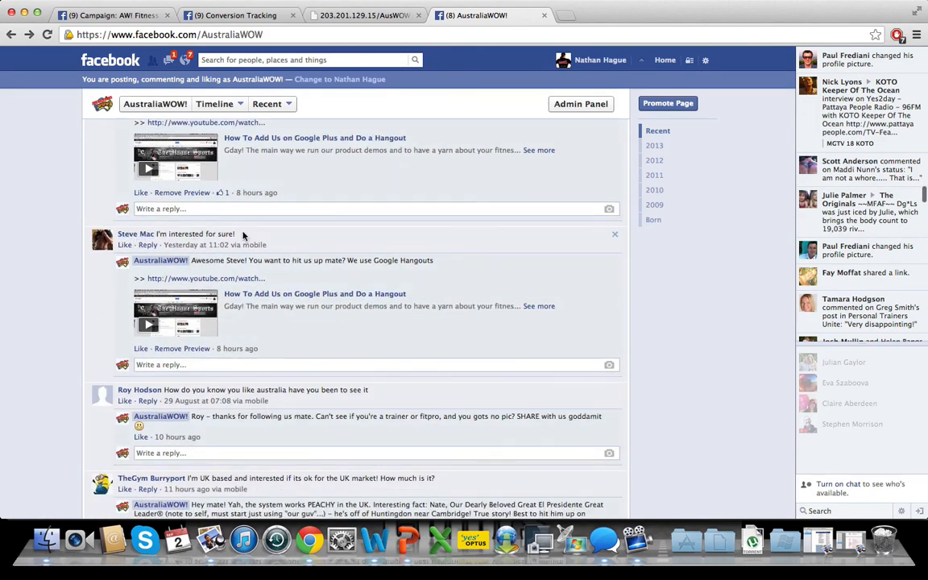
scroll(374, 376, down, 4)
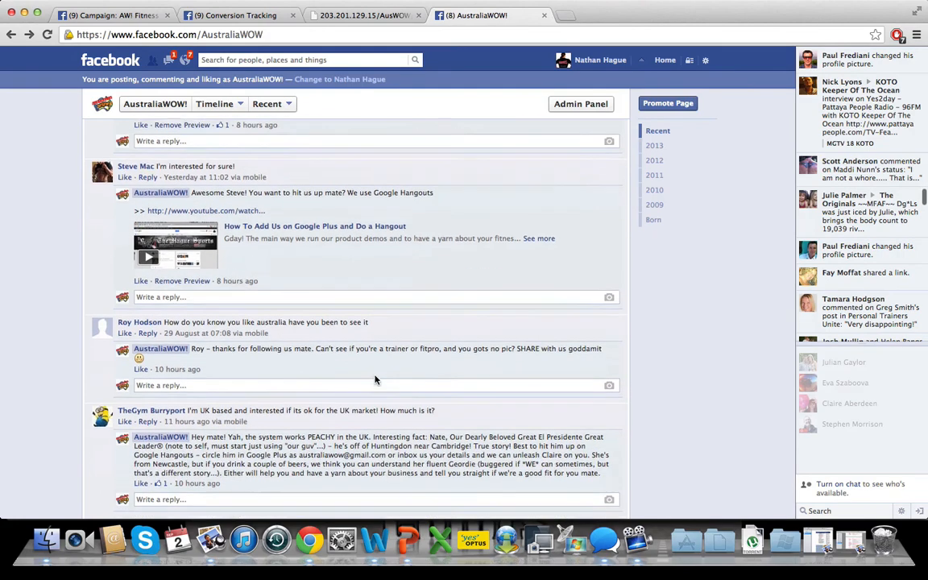
scroll(374, 377, down, 2)
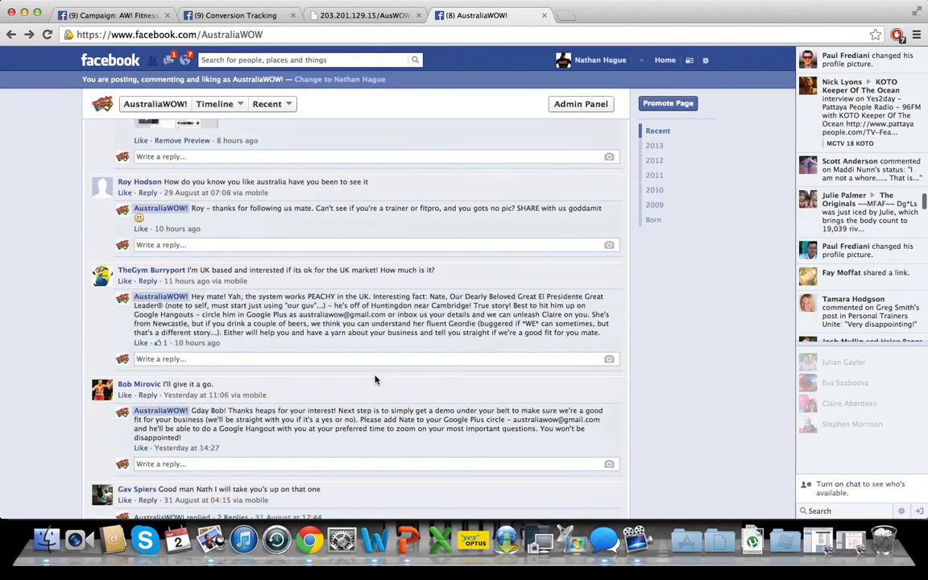
scroll(374, 379, down, 8)
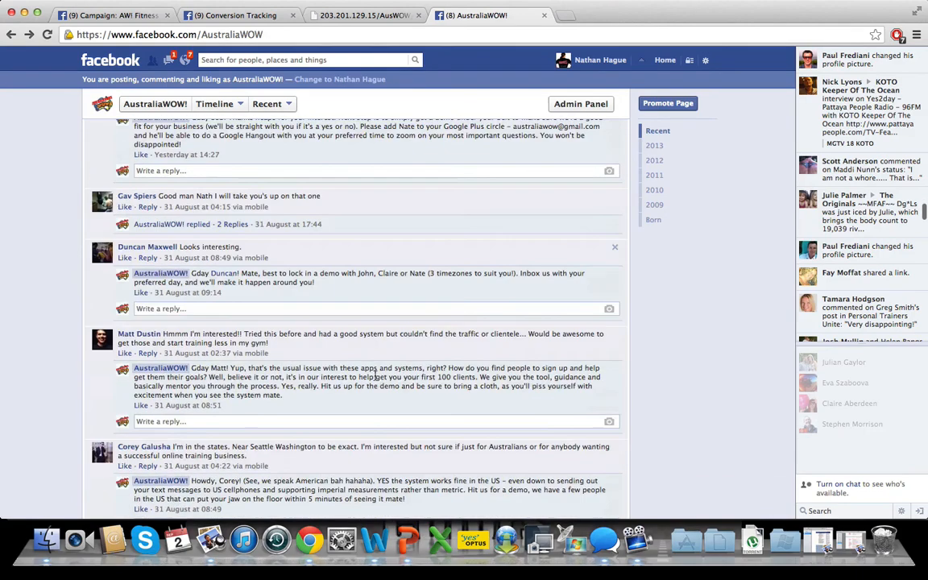
scroll(375, 376, down, 3)
scroll(375, 376, down, 3)
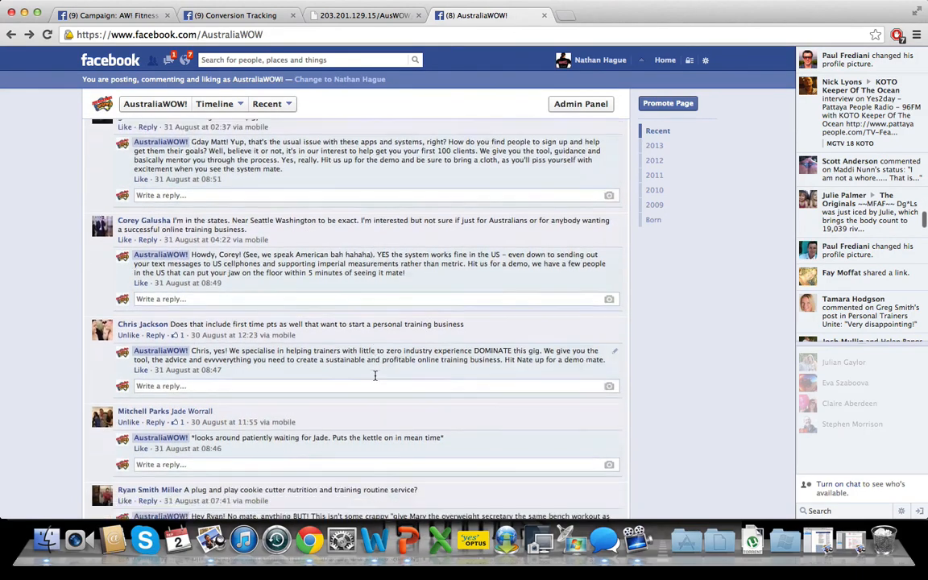
scroll(375, 376, down, 3)
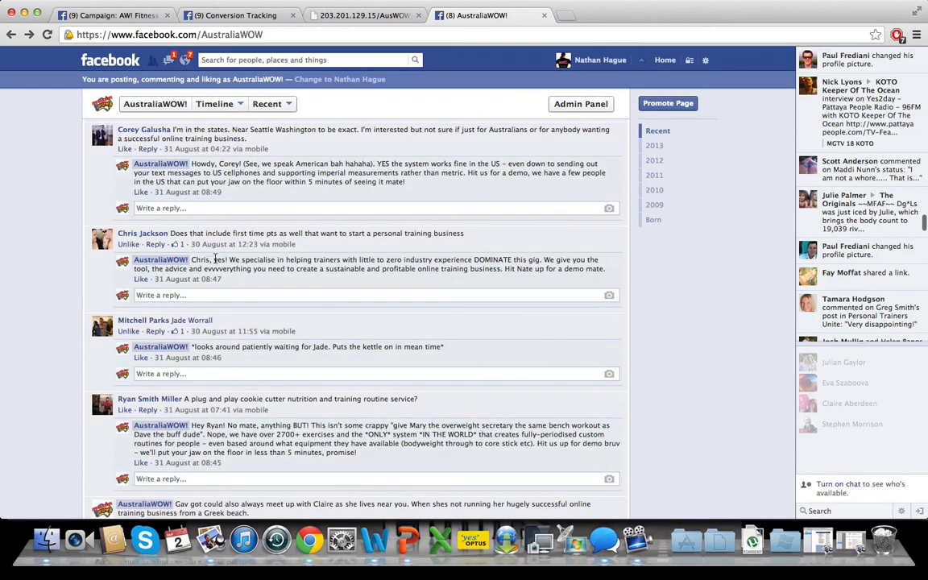
scroll(215, 258, up, 6)
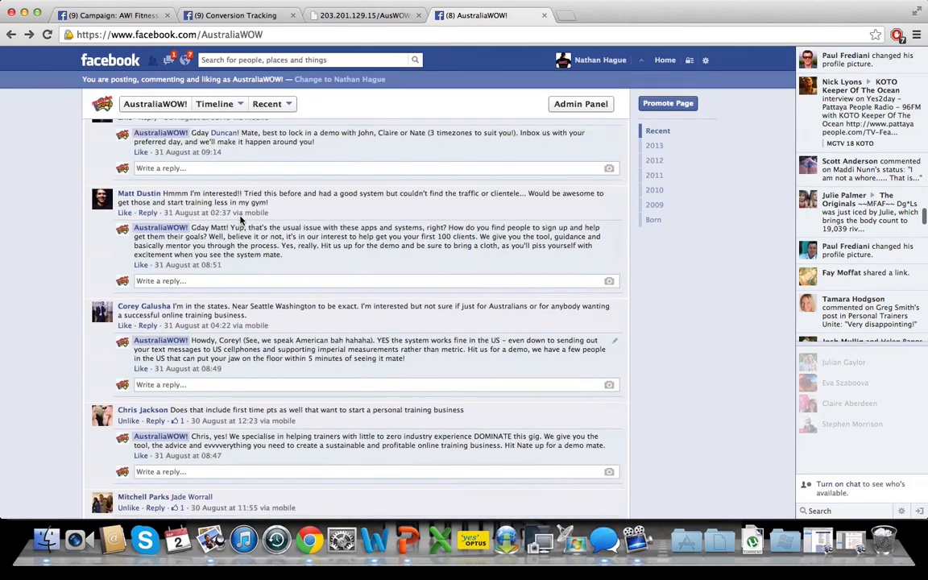
scroll(240, 219, up, 12)
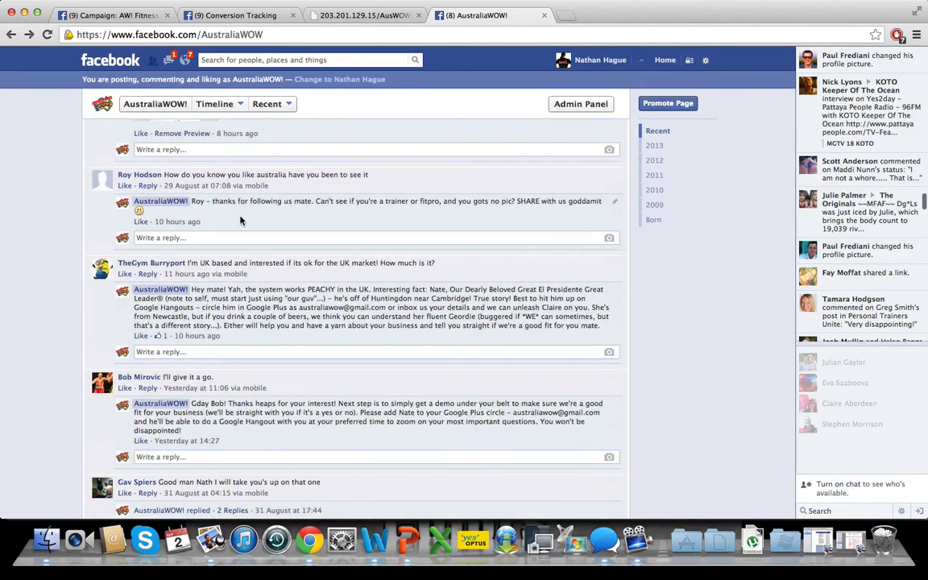